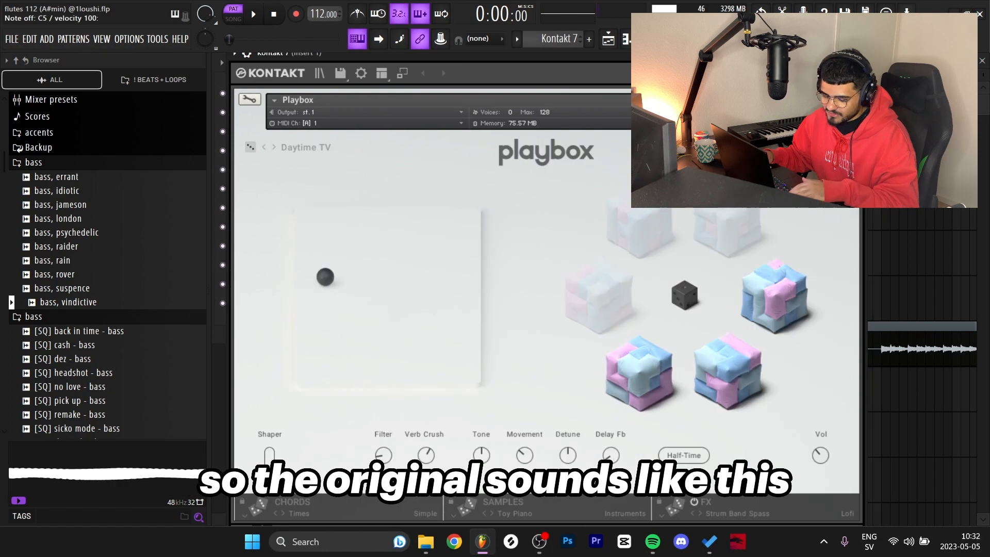
- Play test notes through Playbox's Daytime TV preset to compare its sound with the FX section on and off
{"action": "key", "text": "z"}
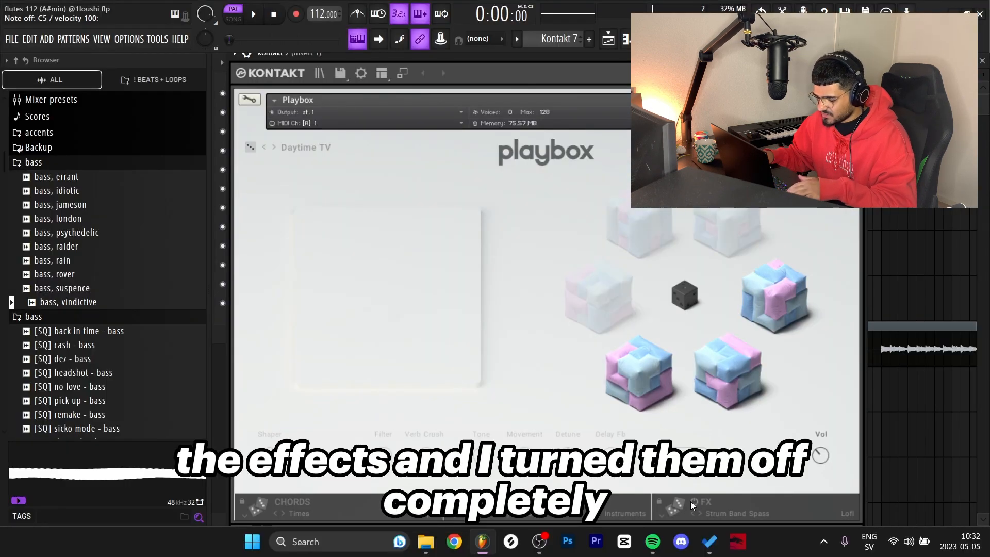
{"action": "key", "text": "z"}
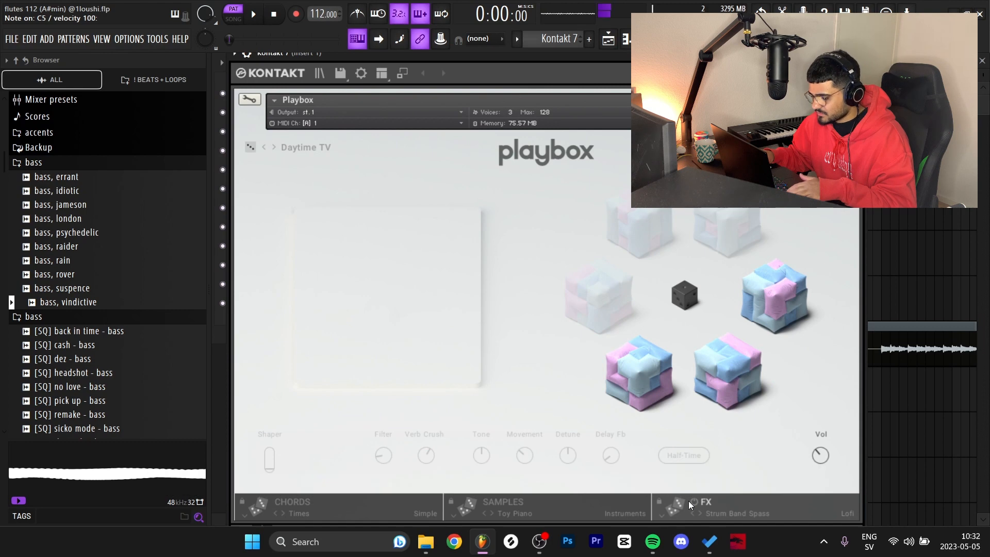
{"action": "key", "text": "b"}
{"action": "key", "text": "c"}
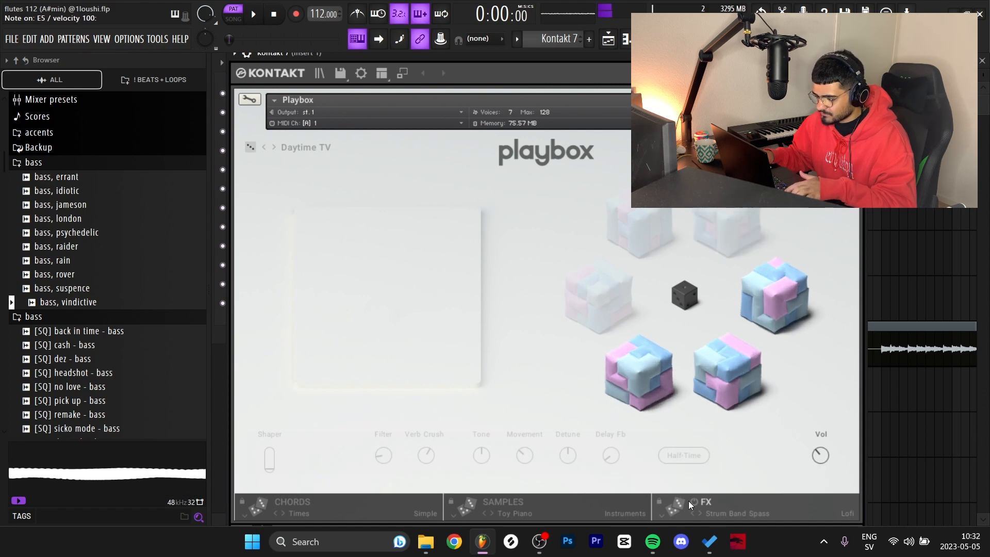
{"action": "key", "text": "b"}
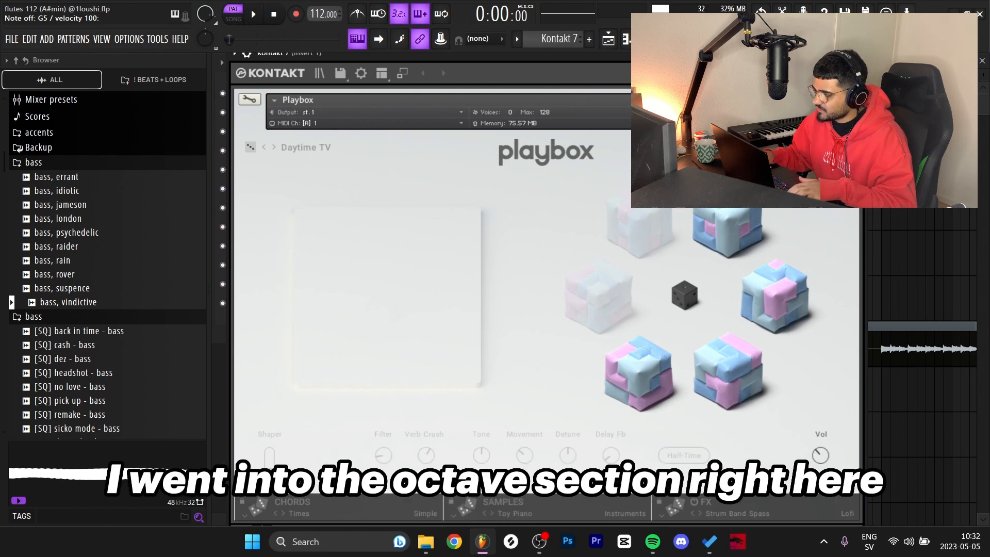
- Set Playbox's octave to -2 and play a note to audition the lowered sound
{"action": "left_click", "coordinate": [783, 148]}
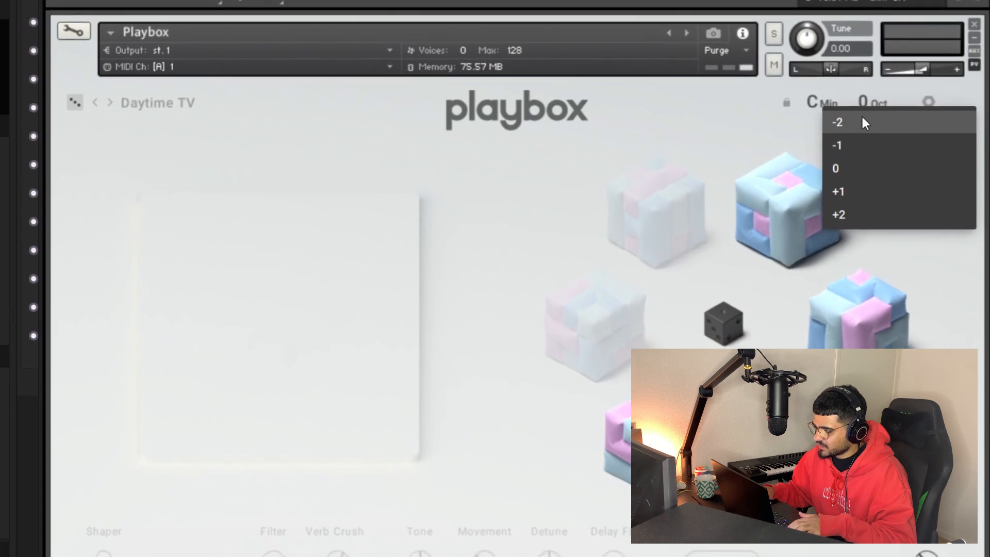
{"action": "left_click", "coordinate": [862, 121]}
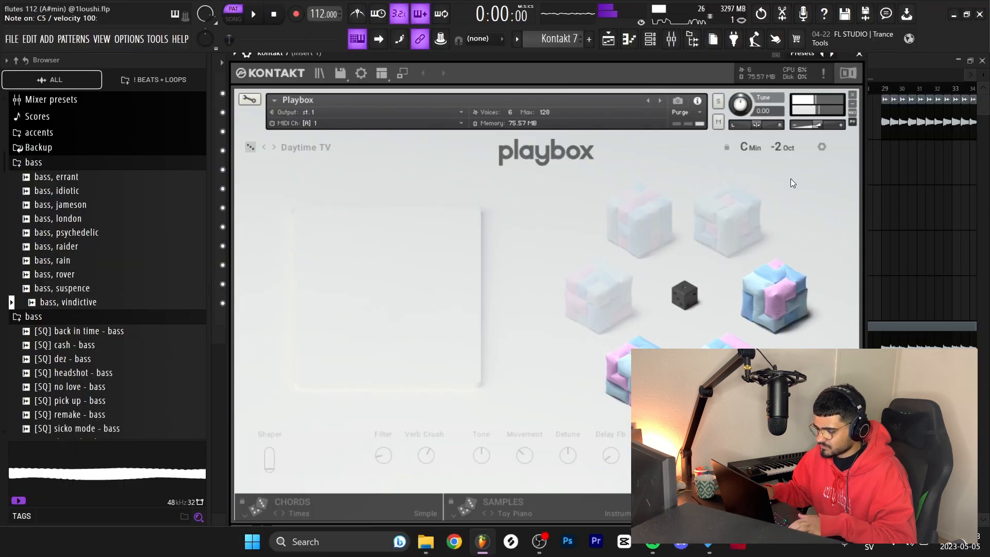
{"action": "key", "text": "b"}
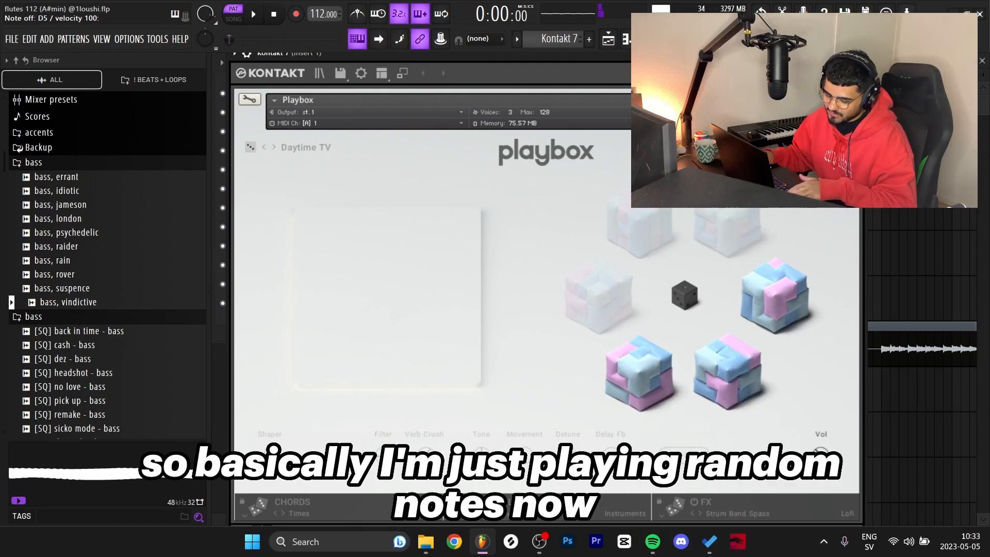
- Show Playbox's chord matrix and play a note to trigger one of its chords
{"action": "left_click", "coordinate": [324, 506]}
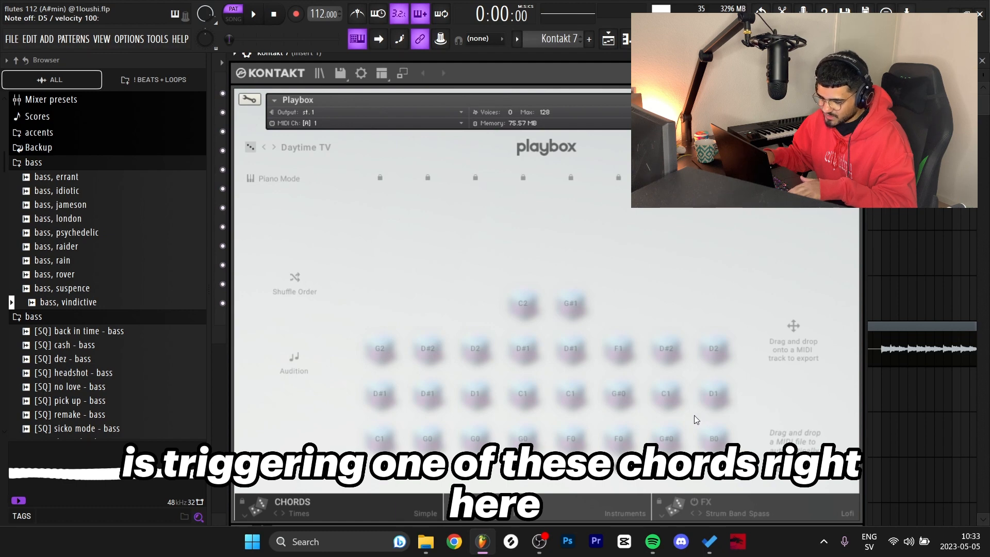
{"action": "key", "text": "b"}
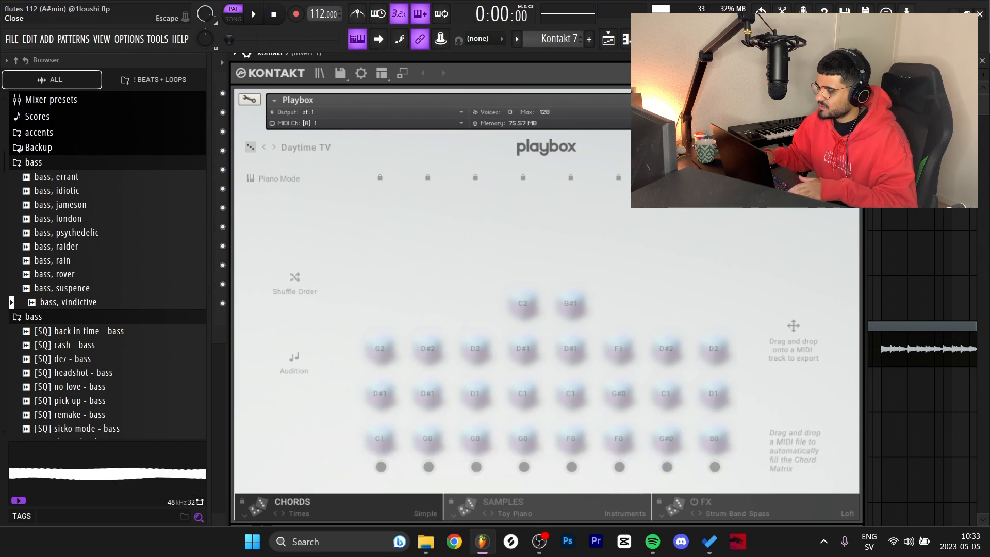
- Close the Playbox window and audition the four-note Kontakt 7 pattern in the piano roll
{"action": "key", "text": "Escape"}
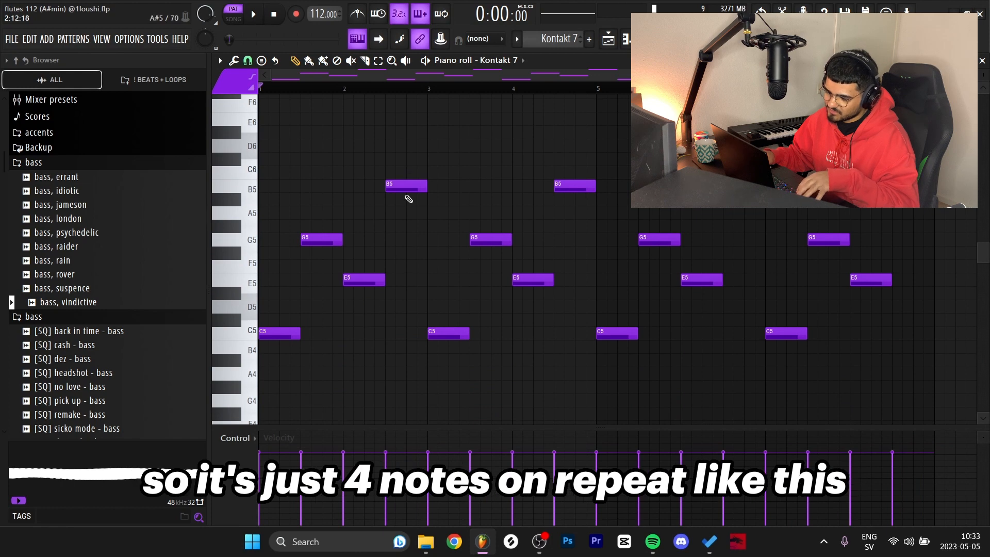
{"action": "left_click_drag", "start_coordinate": [428, 167], "coordinate": [488, 338]}
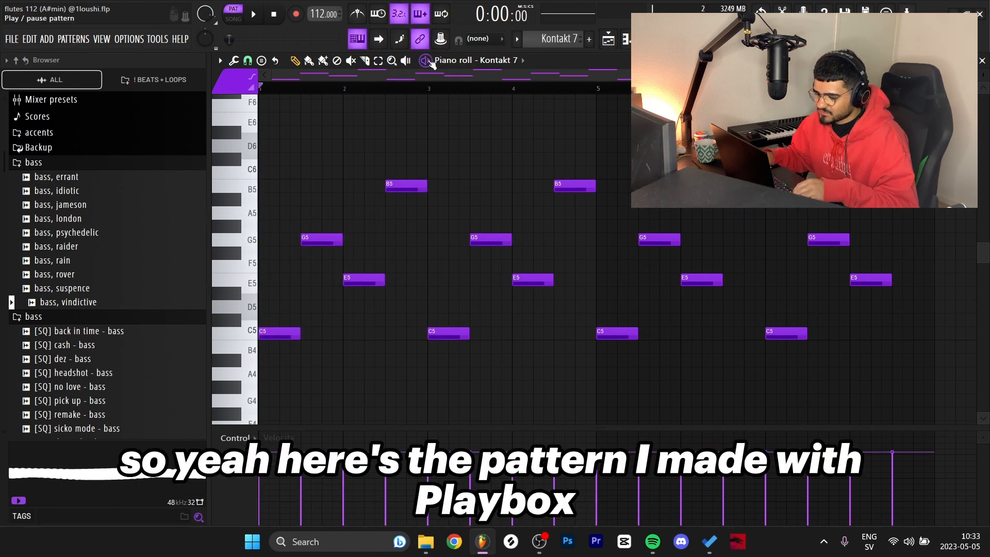
{"action": "left_click", "coordinate": [431, 62]}
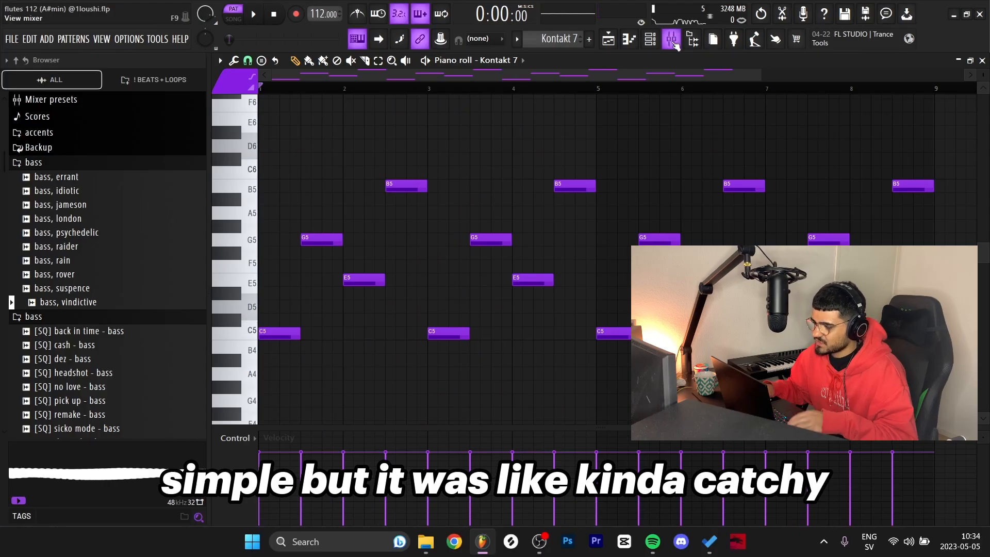
- Review the EQ, delay and soothe2 effects on mixer Insert 1 and play the Kontakt 7 pattern through them
{"action": "left_click", "coordinate": [673, 42]}
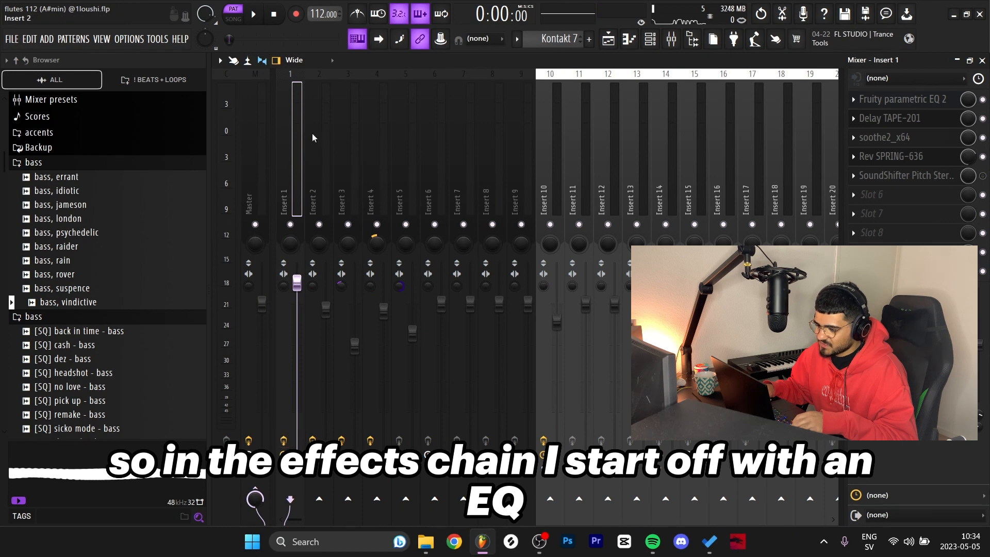
{"action": "left_click", "coordinate": [941, 99]}
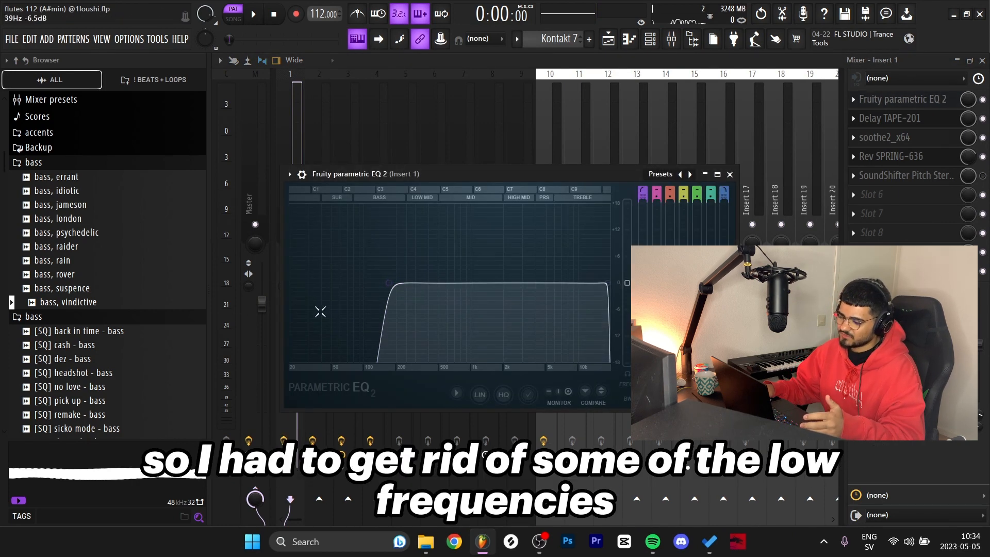
{"action": "left_click", "coordinate": [903, 125]}
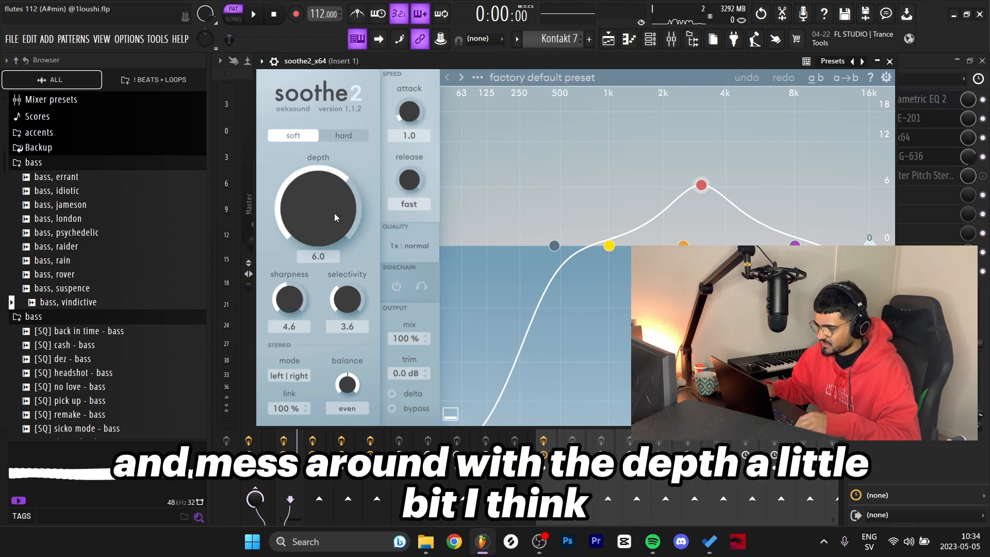
{"action": "left_click_drag", "start_coordinate": [760, 66], "coordinate": [702, 75]}
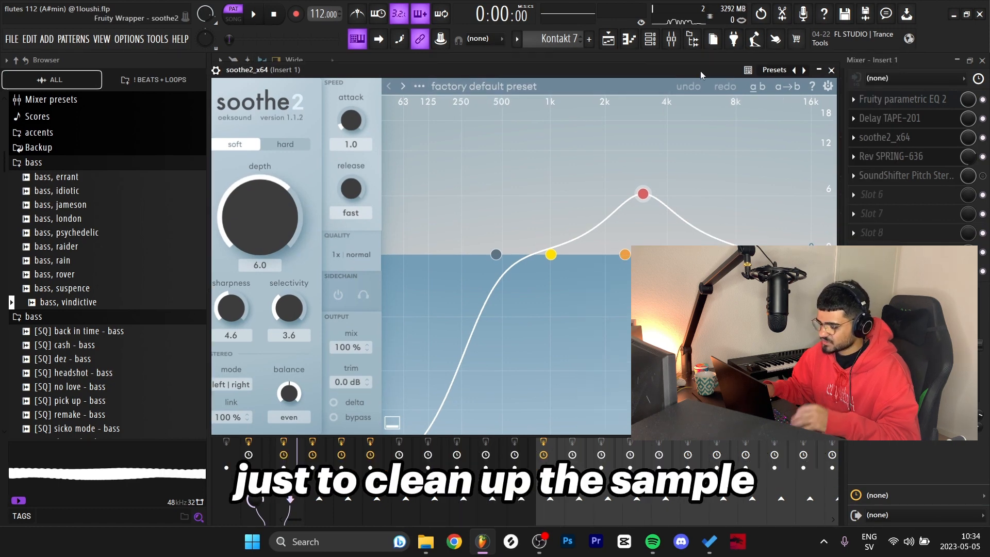
{"action": "left_click", "coordinate": [815, 70]}
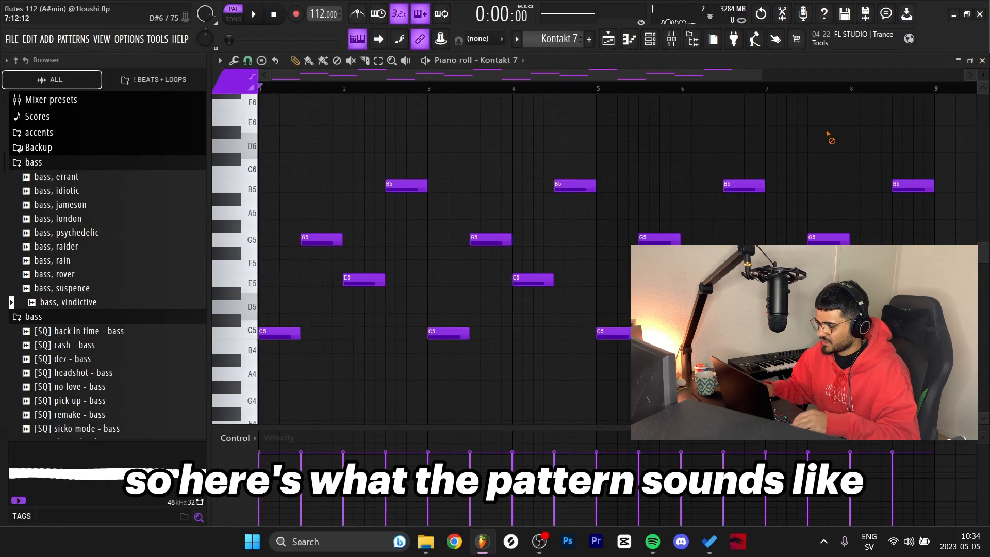
{"action": "key", "text": "space"}
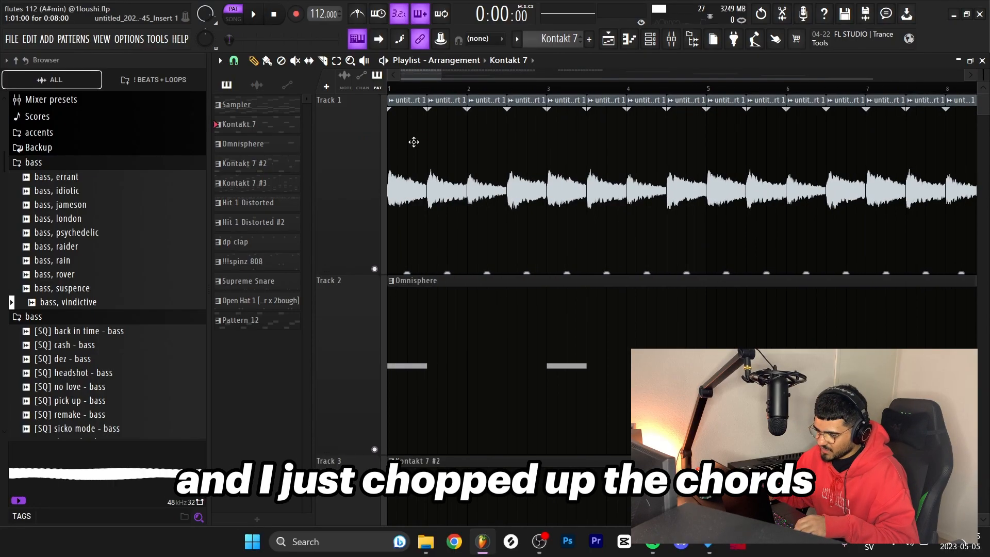
- Examine the chopped chord clips on playlist Track 1 and play them in song mode
{"action": "scroll", "coordinate": [418, 215], "scroll_direction": "up", "scroll_amount": 4}
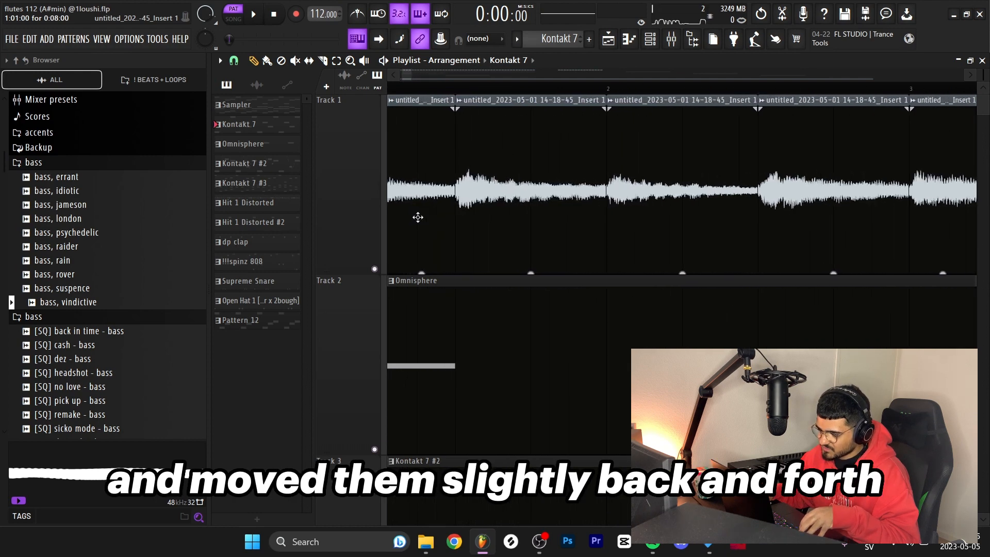
{"action": "scroll", "coordinate": [663, 101], "scroll_direction": "down", "scroll_amount": 4}
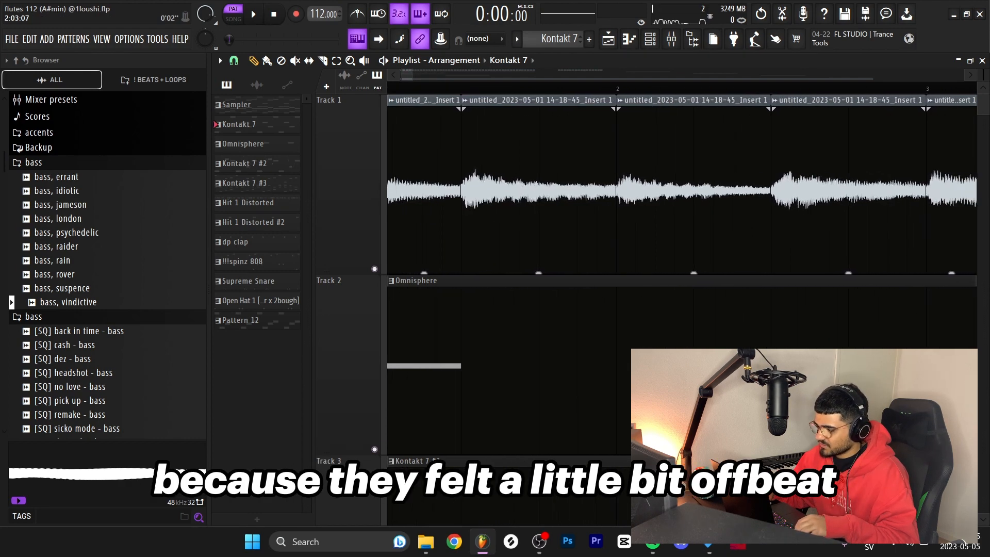
{"action": "scroll", "coordinate": [521, 182], "scroll_direction": "down", "scroll_amount": 2}
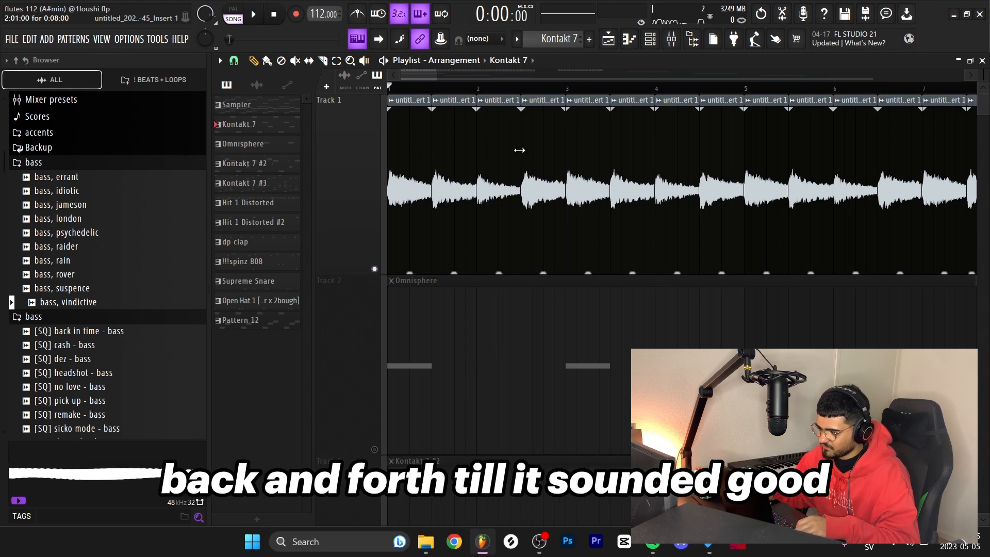
{"action": "scroll", "coordinate": [766, 280], "scroll_direction": "down", "scroll_amount": 2}
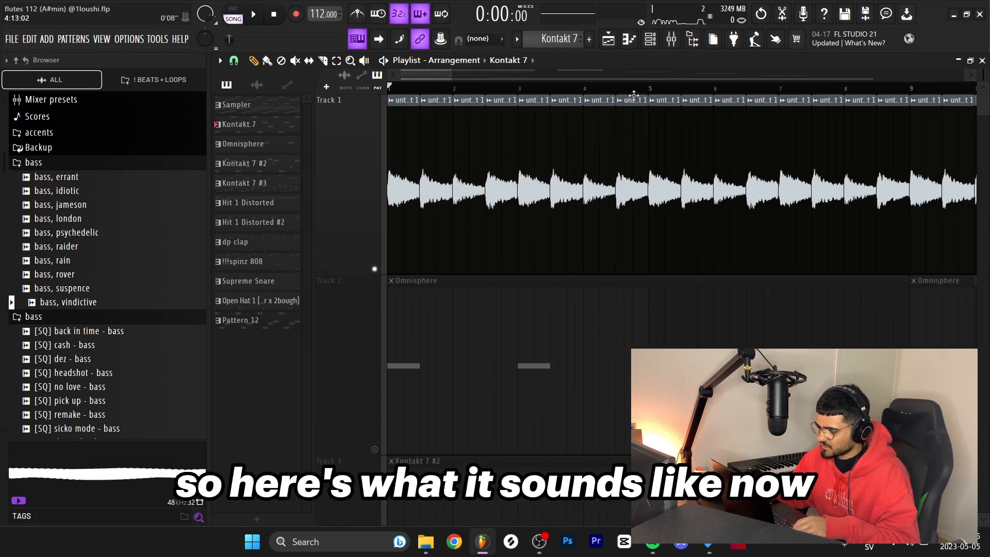
{"action": "key", "text": "space"}
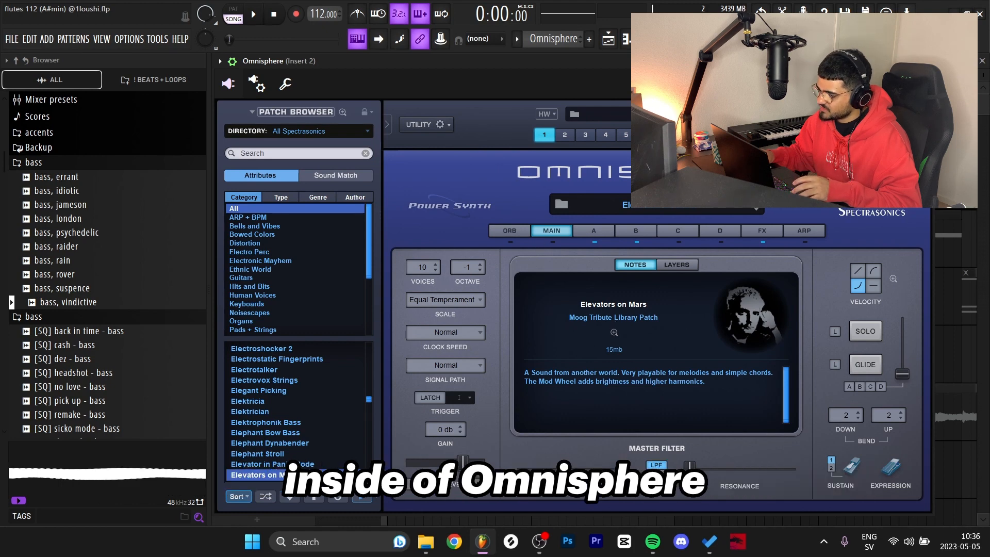
- Close the Omnisphere window, open its pattern in the piano roll and play it
{"action": "left_click", "coordinate": [924, 61]}
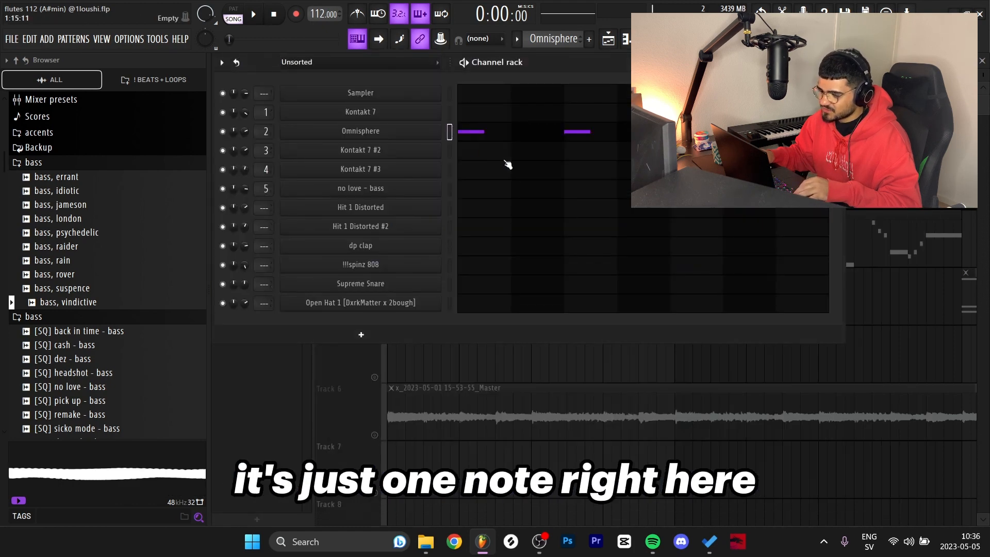
{"action": "left_click", "coordinate": [479, 129]}
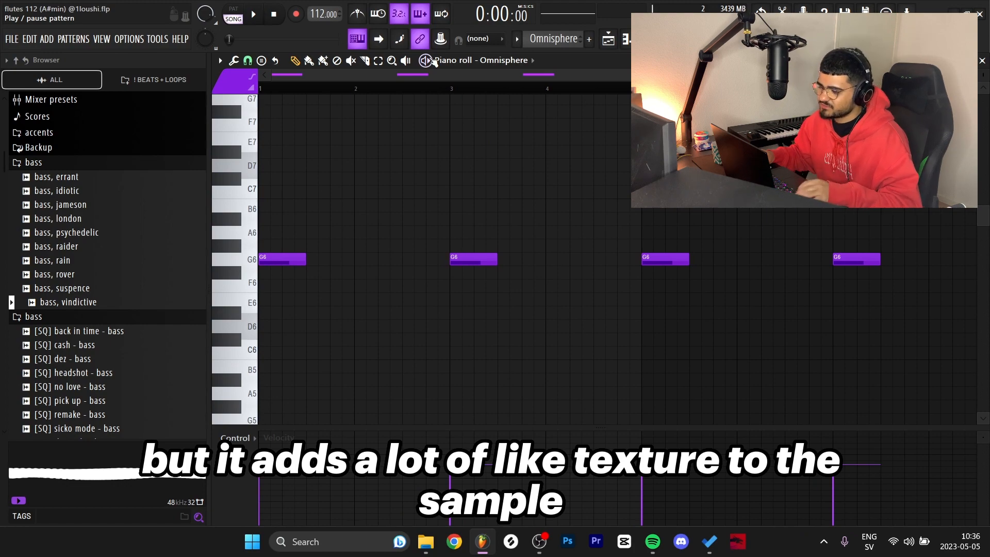
{"action": "key", "text": "space"}
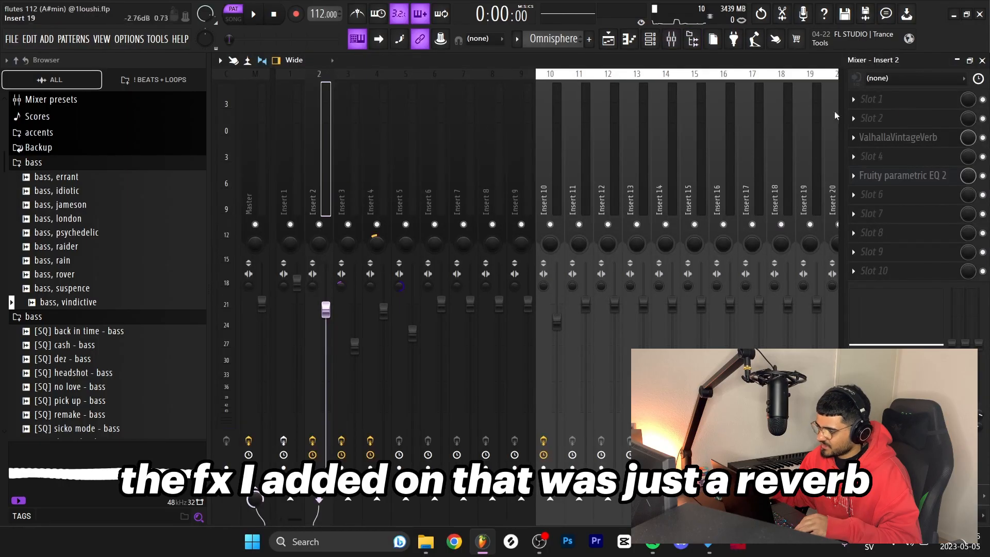
- Review the ValhallaVintageVerb and Fruity parametric EQ 2 settings on mixer Insert 2
{"action": "left_click", "coordinate": [912, 139]}
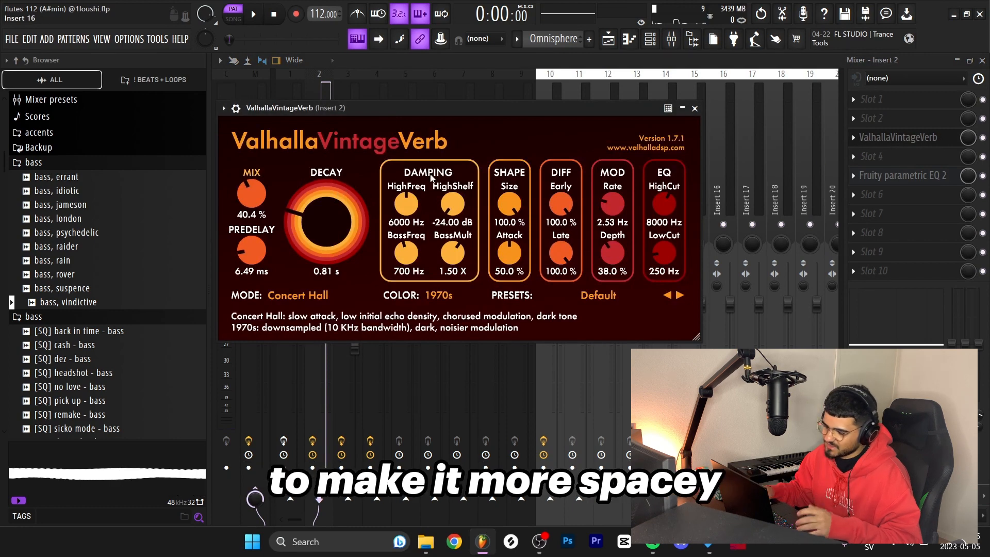
{"action": "left_click", "coordinate": [905, 177]}
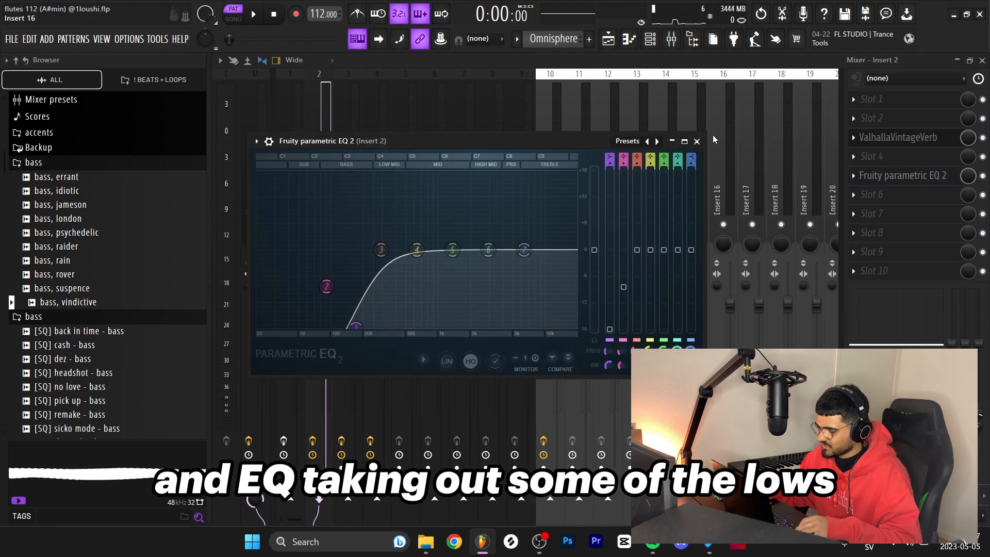
{"action": "left_click", "coordinate": [697, 141]}
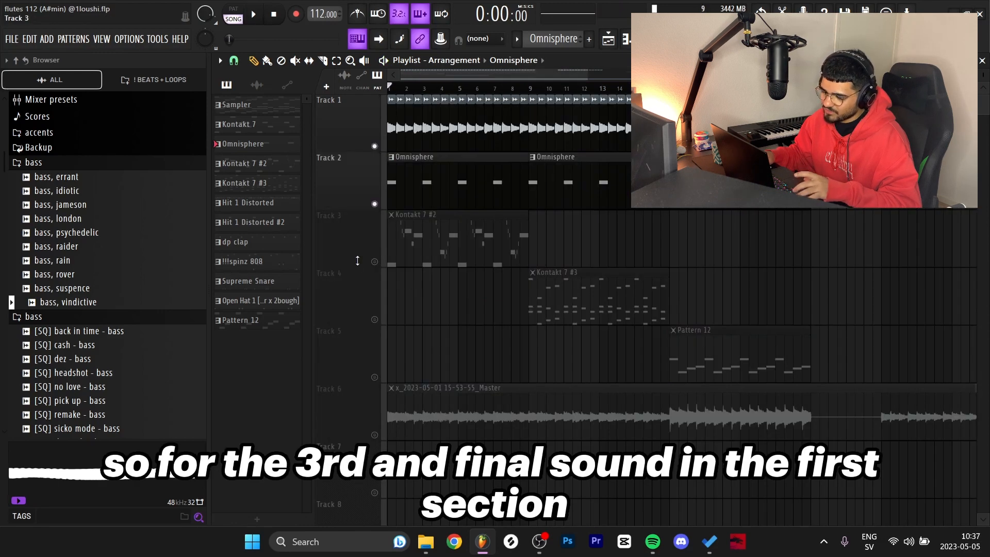
- Unmute playlist Track 3 and open its Kontakt 7 #2 pattern in the piano roll
{"action": "left_click", "coordinate": [375, 262]}
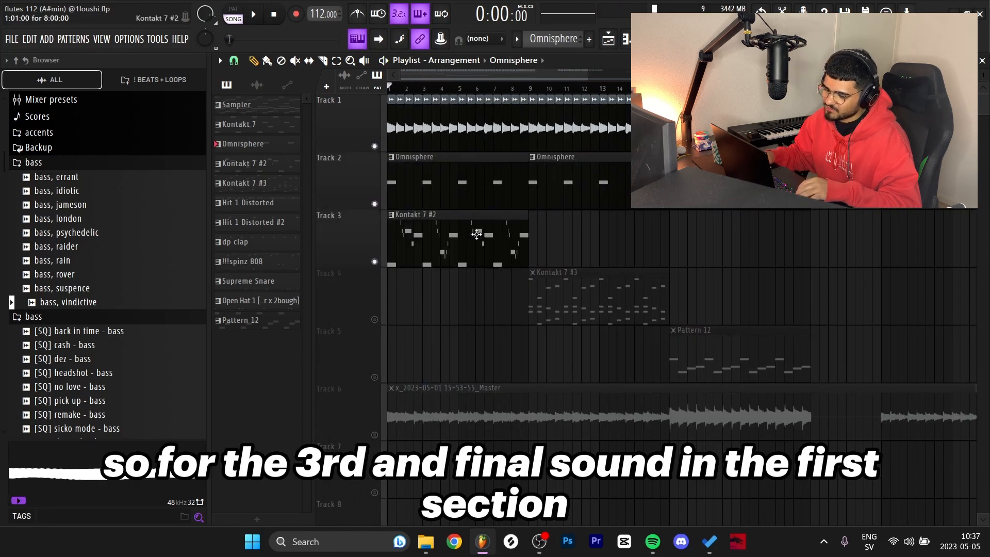
{"action": "left_click_drag", "start_coordinate": [516, 293], "coordinate": [390, 129]}
{"action": "double_click", "coordinate": [444, 257]}
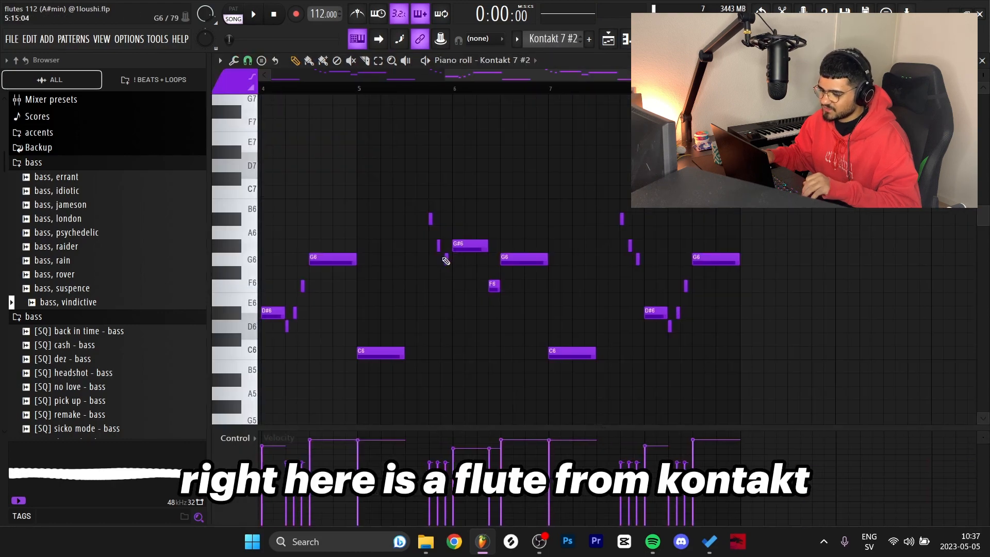
- Open the Kontakt 7 #2 channel's instrument and switch from its library browser to the loaded flute
{"action": "scroll", "coordinate": [444, 258], "scroll_direction": "down", "scroll_amount": 2}
{"action": "left_click", "coordinate": [648, 39]}
{"action": "left_click", "coordinate": [371, 147]}
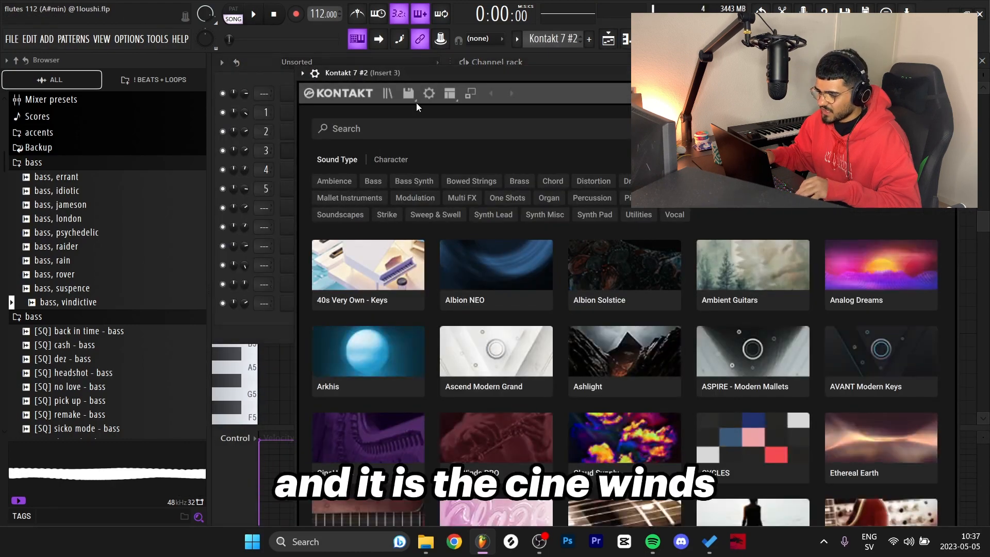
{"action": "left_click", "coordinate": [392, 95]}
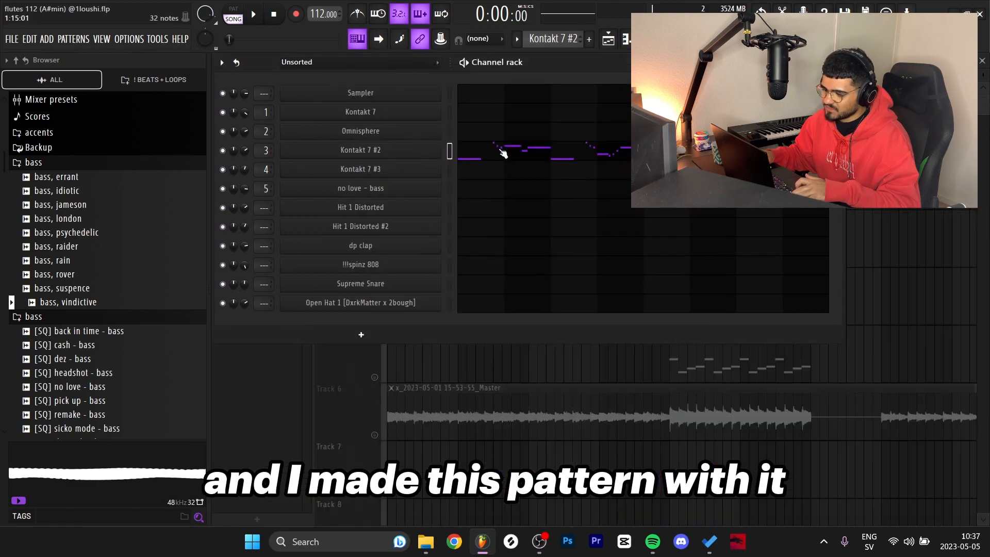
- Open the Kontakt 7 #2 flute melody in the piano roll for a closer look at its notes
{"action": "left_click", "coordinate": [499, 150]}
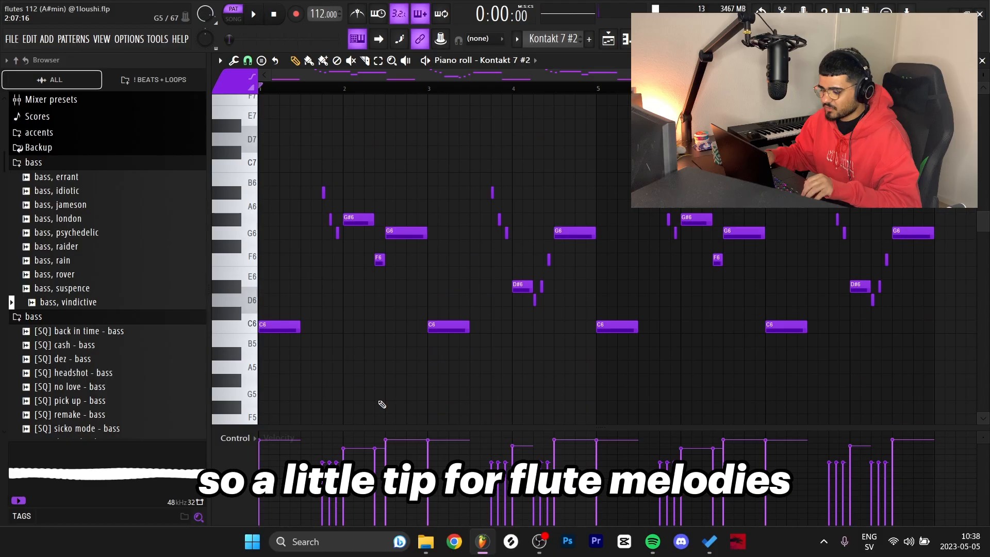
{"action": "scroll", "coordinate": [384, 403], "scroll_direction": "up", "scroll_amount": 6}
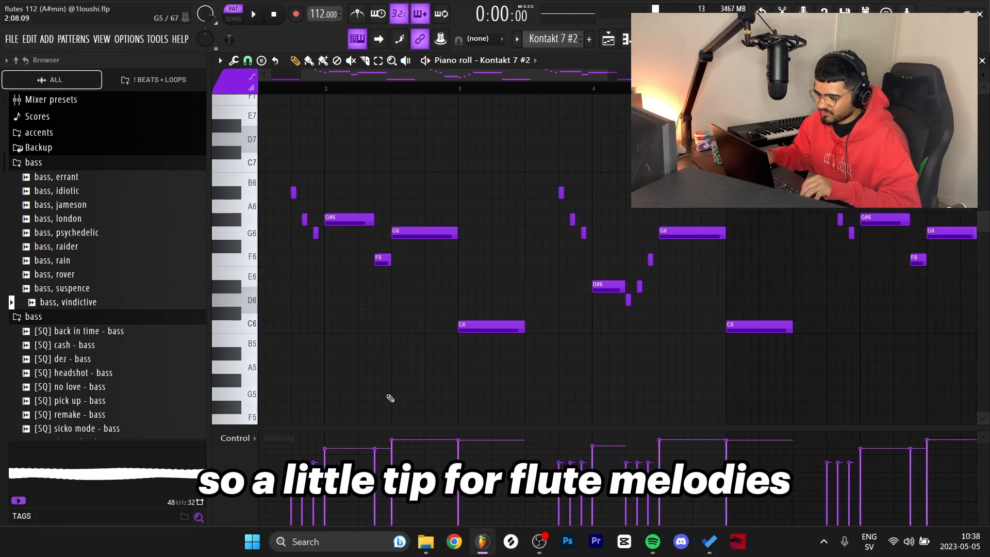
- Pick out the long G6 and C6 notes and the short staccato notes in the Kontakt 7 #2 flute melody
{"action": "left_click_drag", "start_coordinate": [398, 338], "coordinate": [593, 345]}
{"action": "scroll", "coordinate": [592, 345], "scroll_direction": "down", "scroll_amount": 2}
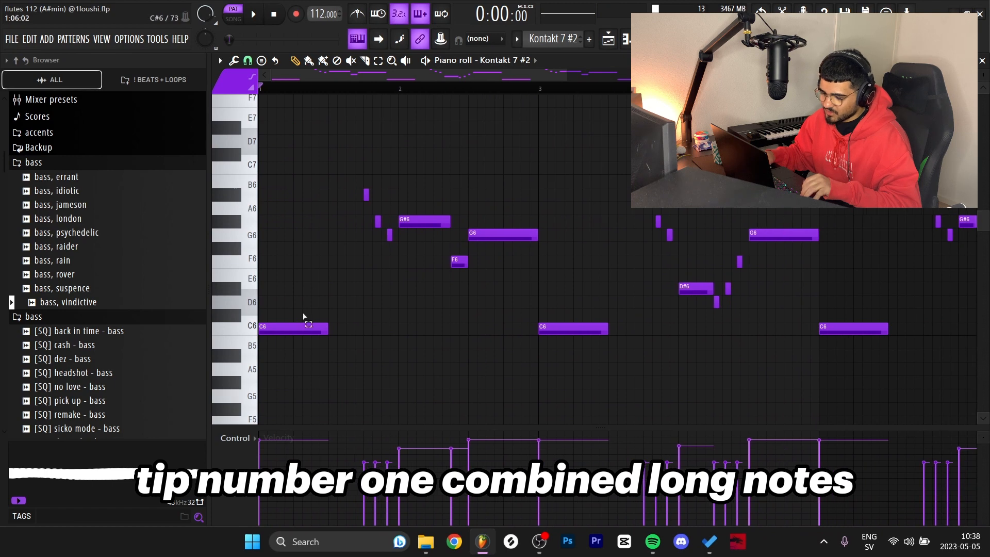
{"action": "left_click", "coordinate": [427, 221], "text": "ctrl"}
{"action": "left_click_drag", "start_coordinate": [506, 203], "coordinate": [588, 366]}
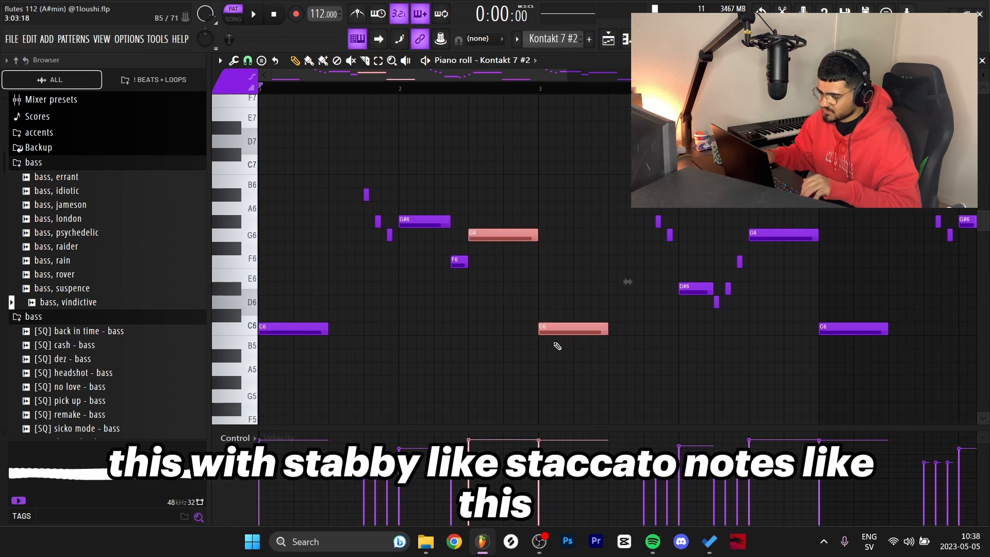
{"action": "left_click_drag", "start_coordinate": [371, 212], "coordinate": [364, 192]}
{"action": "scroll", "coordinate": [376, 271], "scroll_direction": "up", "scroll_amount": 4}
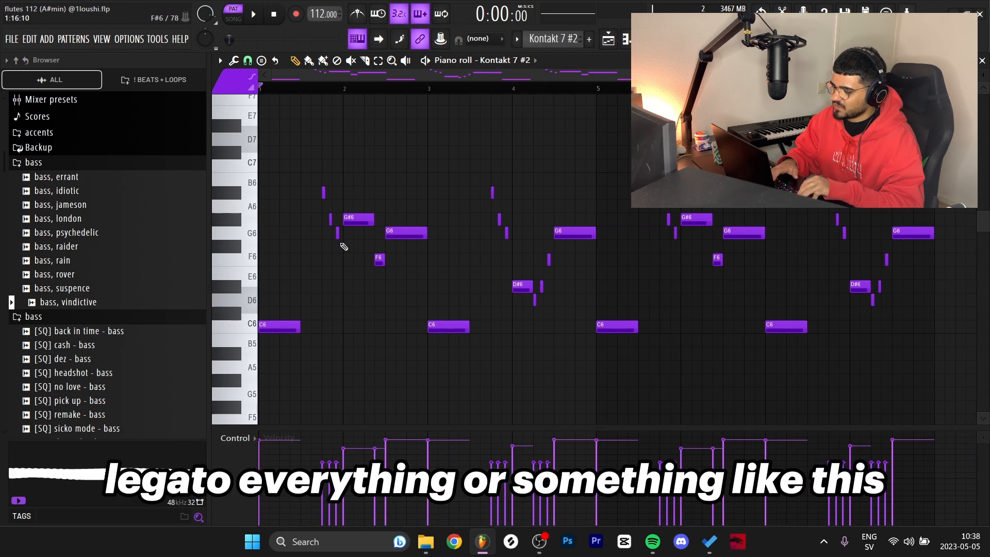
- Try quick legato on the flute melody and play the pattern
{"action": "key", "text": "ctrl+l"}
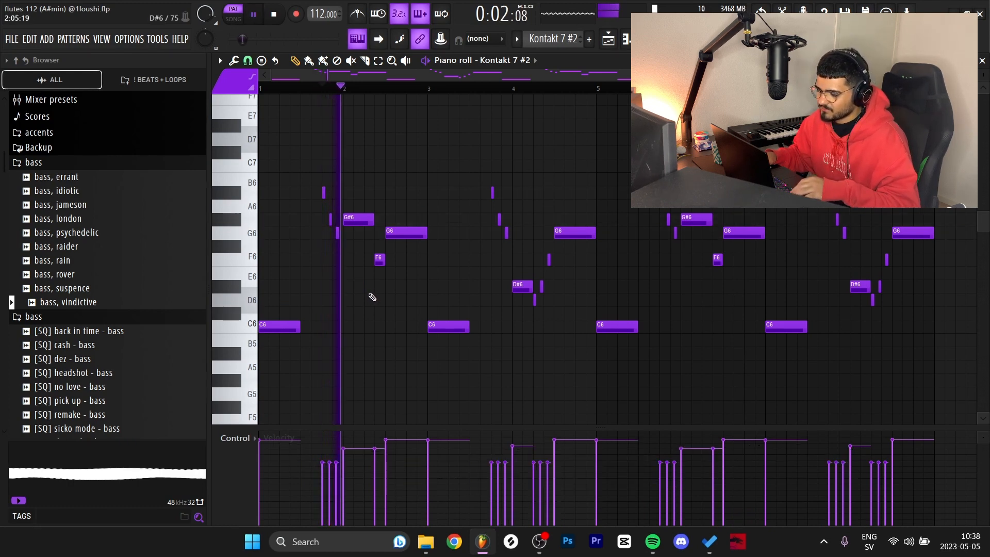
{"action": "key", "text": "space"}
- Select the flute melody's opening two-bar phrase and compare it with the varied repeat starting at bar 3
{"action": "left_click_drag", "start_coordinate": [413, 332], "coordinate": [239, 178]}
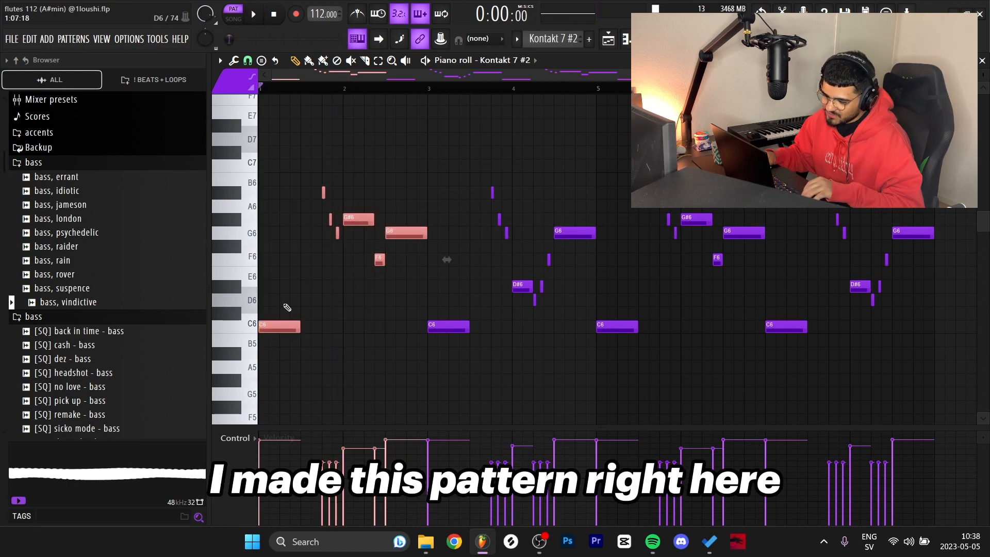
{"action": "left_click_drag", "start_coordinate": [275, 329], "coordinate": [447, 336]}
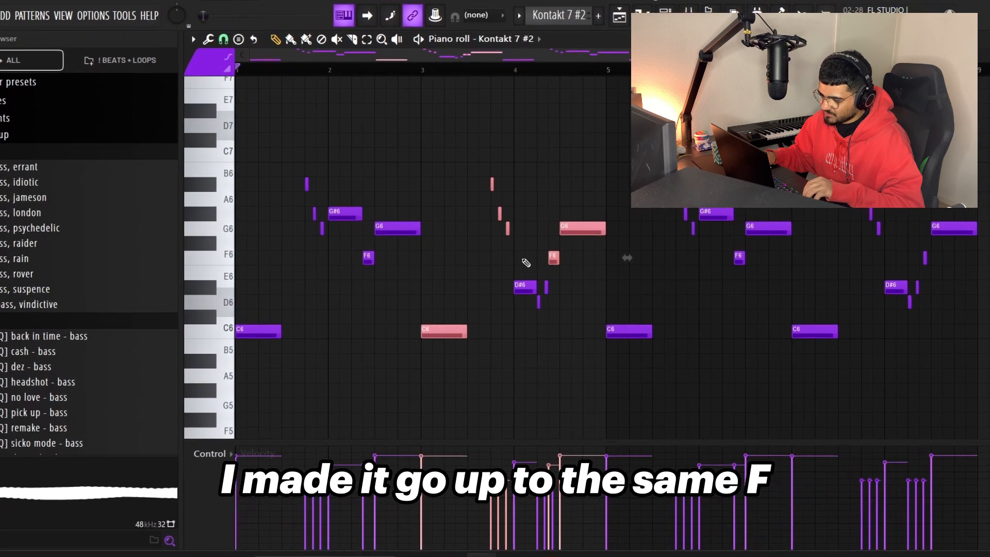
{"action": "left_click_drag", "start_coordinate": [353, 251], "coordinate": [569, 264]}
{"action": "left_click", "coordinate": [410, 226], "text": "ctrl"}
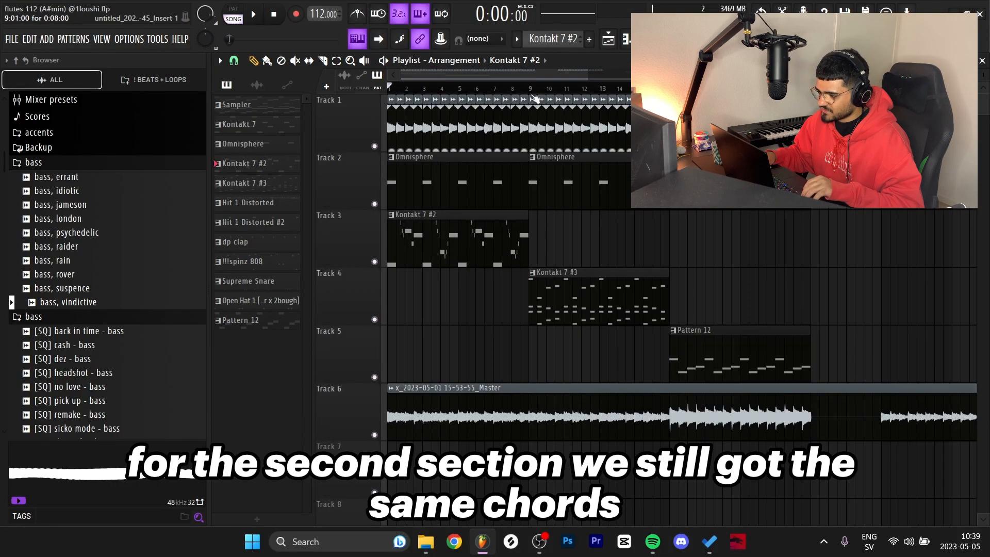
- Move the song position to bar 9, solo playlist Track 4 and open its Kontakt 7 #3 pattern
{"action": "left_click", "coordinate": [528, 88]}
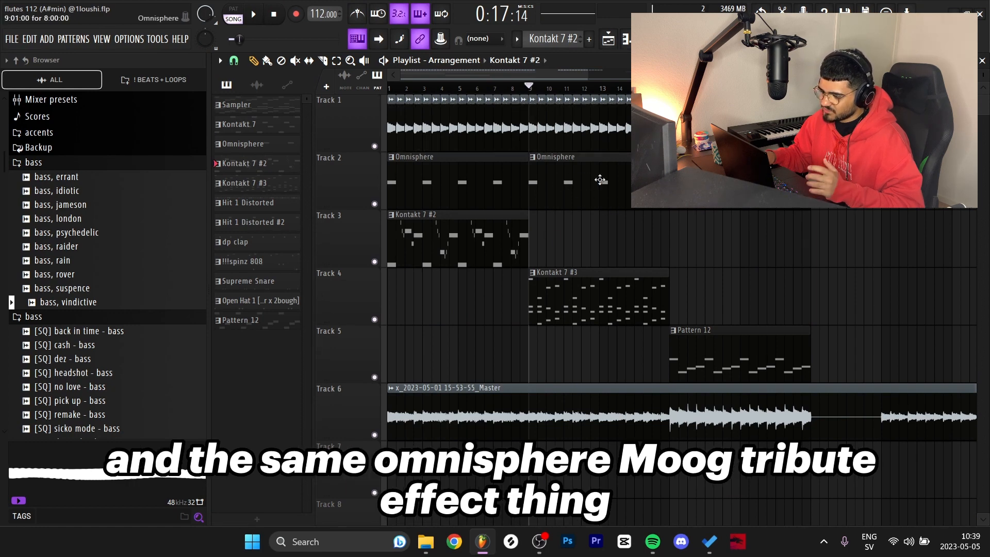
{"action": "key", "text": "shift+s"}
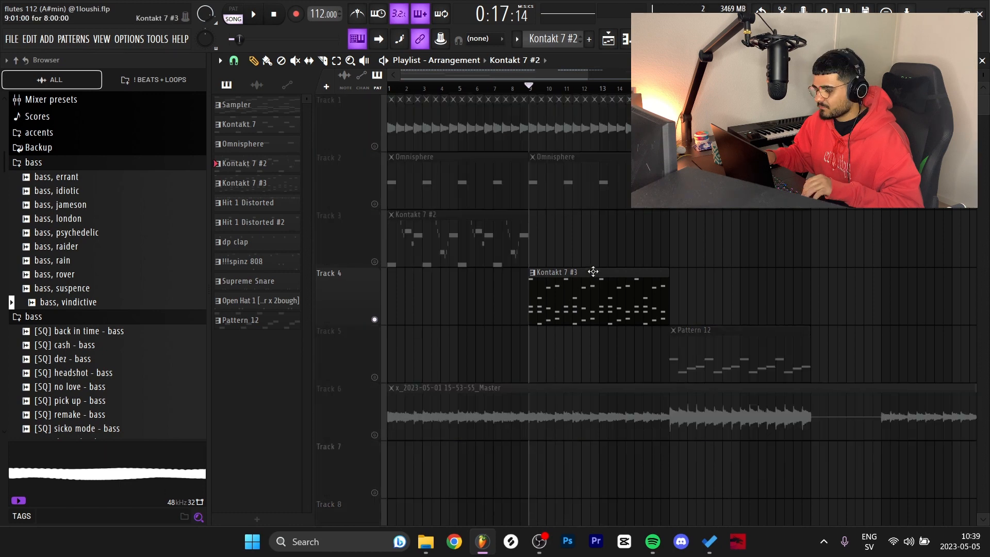
{"action": "double_click", "coordinate": [593, 293]}
- Open the Kontakt 7 #3 channel's instrument and bring its Ashlight library and preset name into view
{"action": "key", "text": "F6"}
{"action": "left_click", "coordinate": [312, 170]}
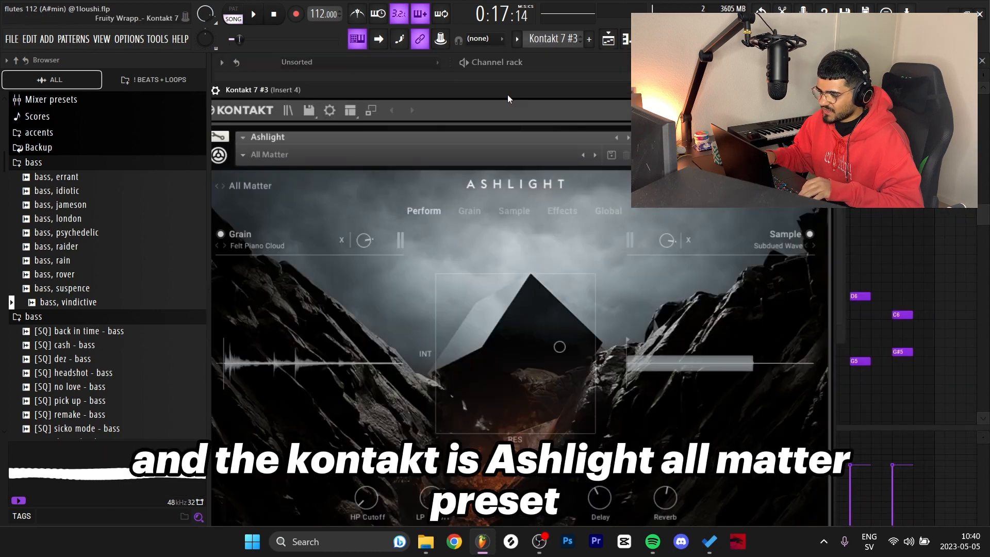
{"action": "left_click_drag", "start_coordinate": [507, 94], "coordinate": [591, 86]}
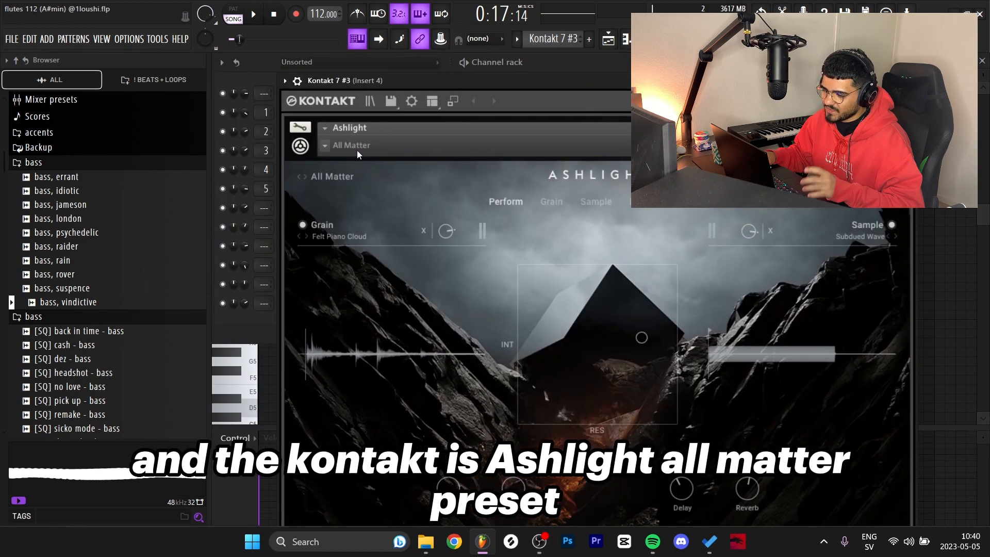
- Close the Ashlight instrument and play the Kontakt 7 #3 chord pattern from its piano roll
{"action": "left_click", "coordinate": [982, 75]}
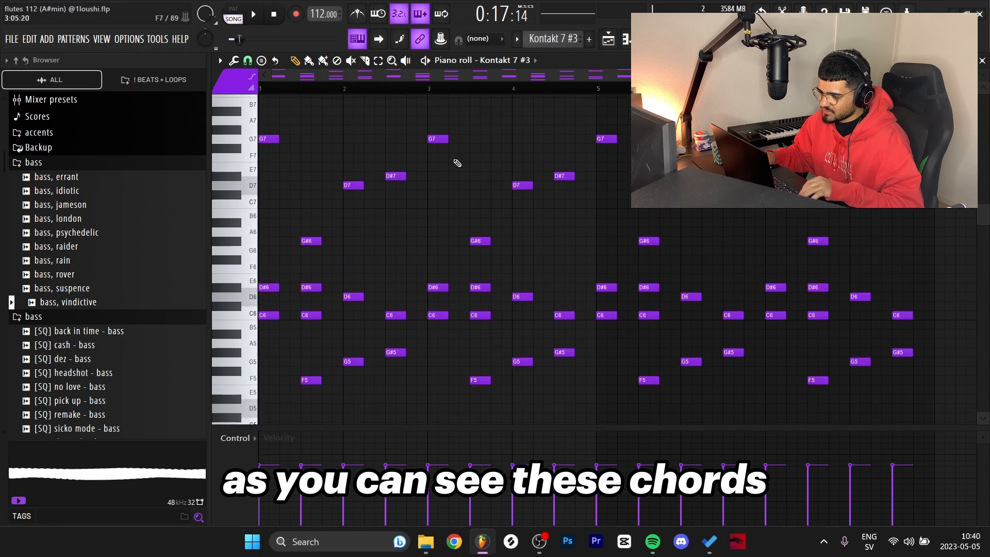
{"action": "key", "text": "space"}
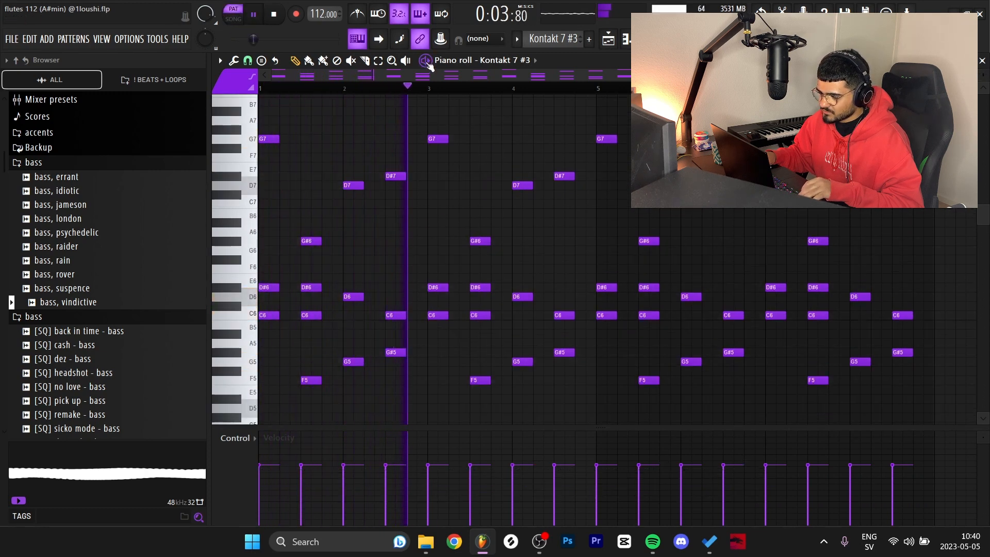
{"action": "key", "text": "space"}
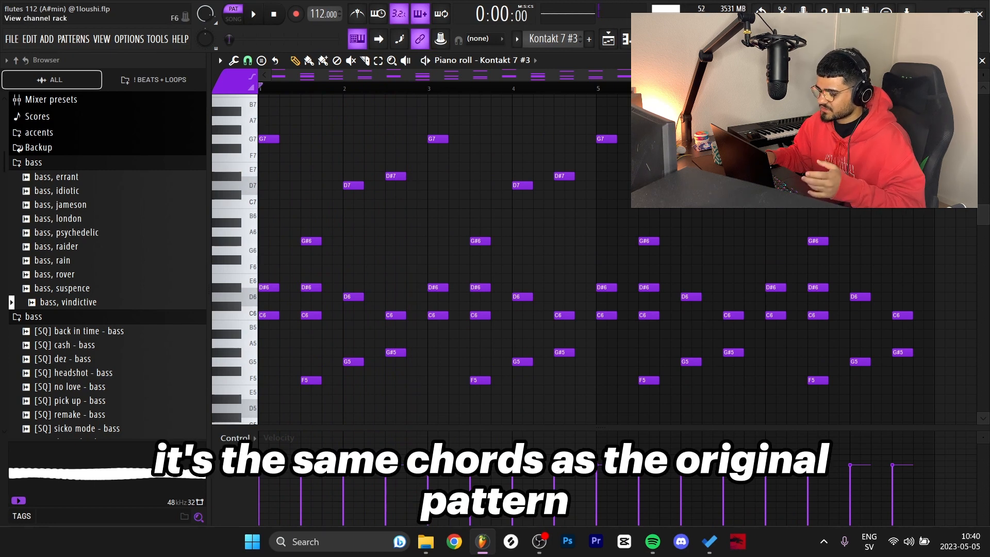
- Open Playbox on the Kontakt 7 channel and export its chord MIDI to the Sampler channel, showing the notes
{"action": "left_click", "coordinate": [627, 39]}
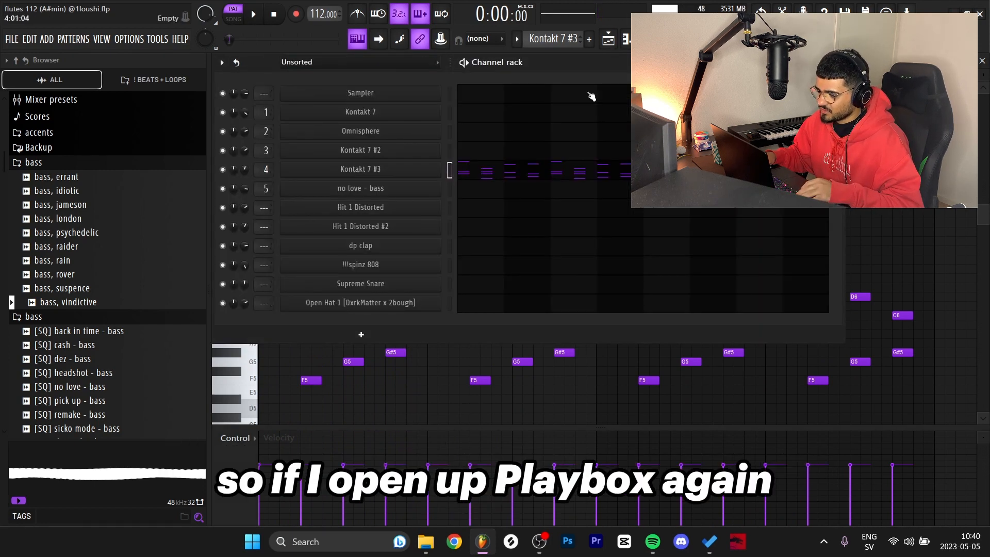
{"action": "left_click", "coordinate": [418, 114]}
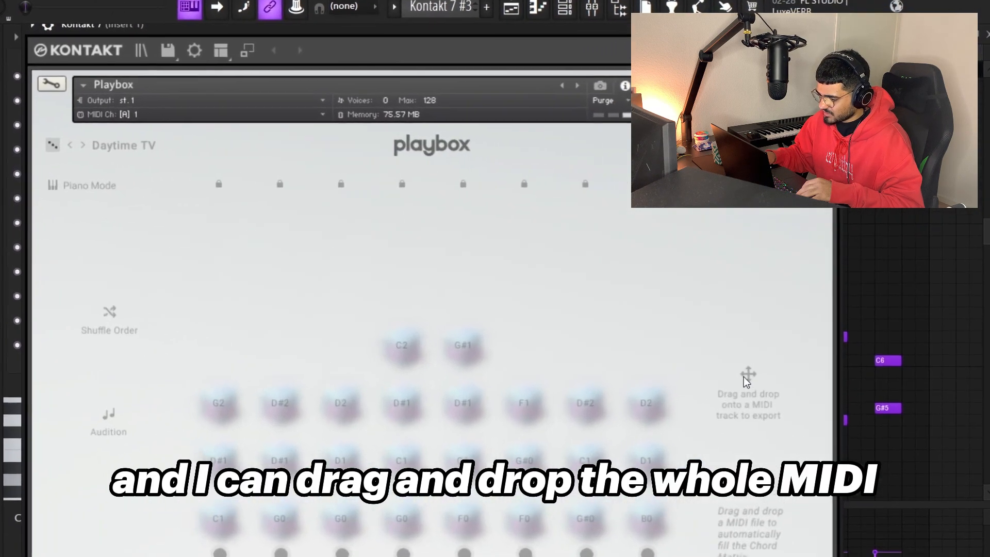
{"action": "left_click_drag", "start_coordinate": [794, 327], "coordinate": [837, 323]}
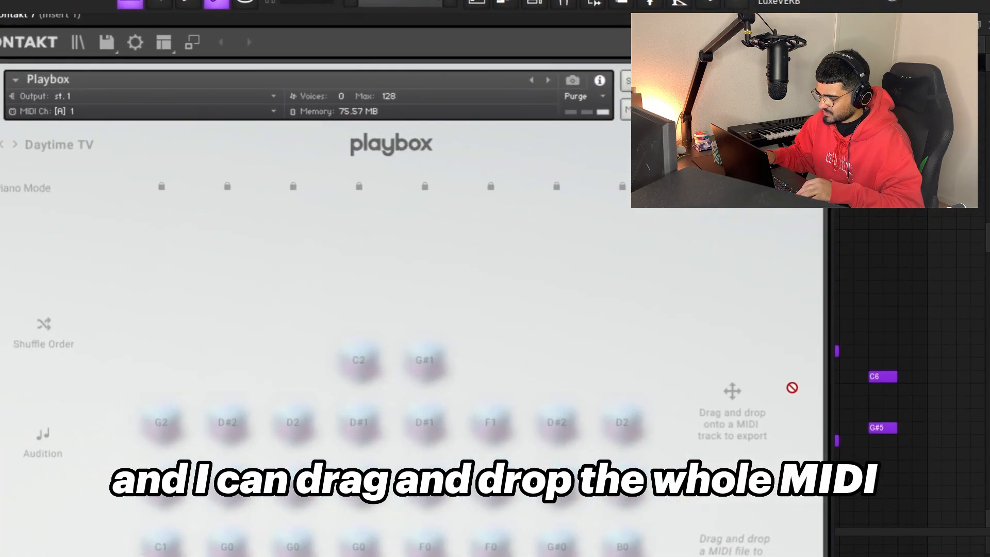
{"action": "left_click_drag", "start_coordinate": [793, 388], "coordinate": [410, 66]}
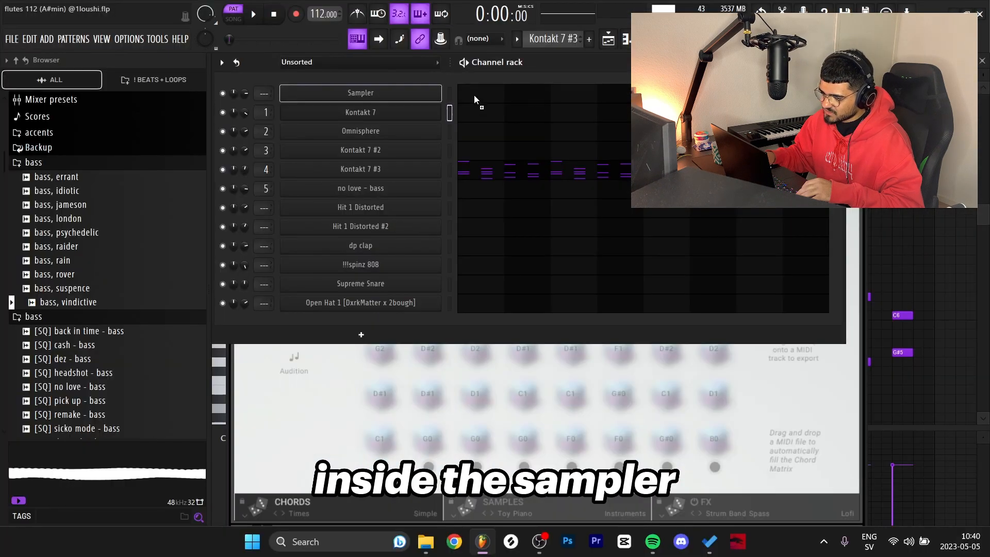
{"action": "left_click_drag", "start_coordinate": [475, 95], "coordinate": [474, 94]}
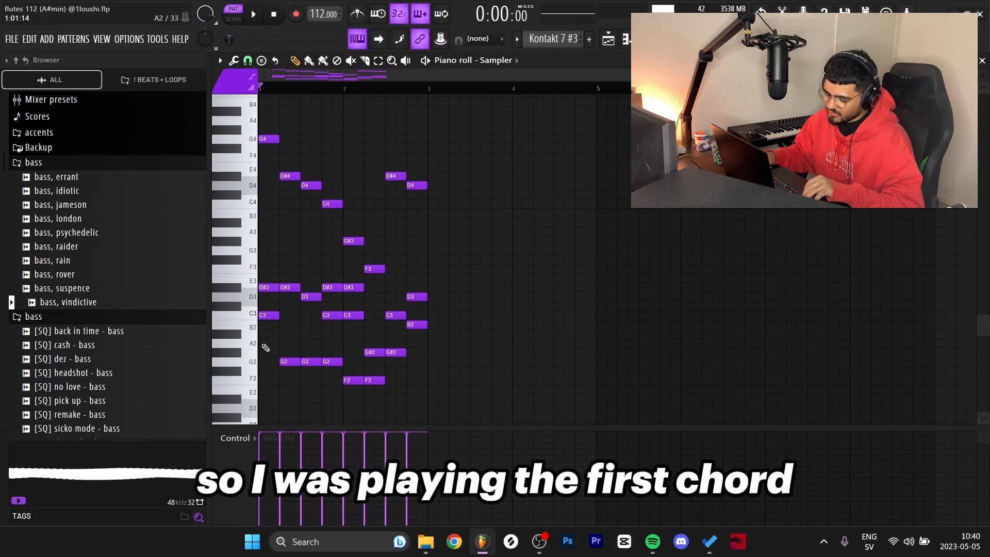
- Select and copy the first, third, fifth and seventh chords of the exported Playbox MIDI in the Sampler's piano roll
{"action": "left_click_drag", "start_coordinate": [267, 356], "coordinate": [260, 108]}
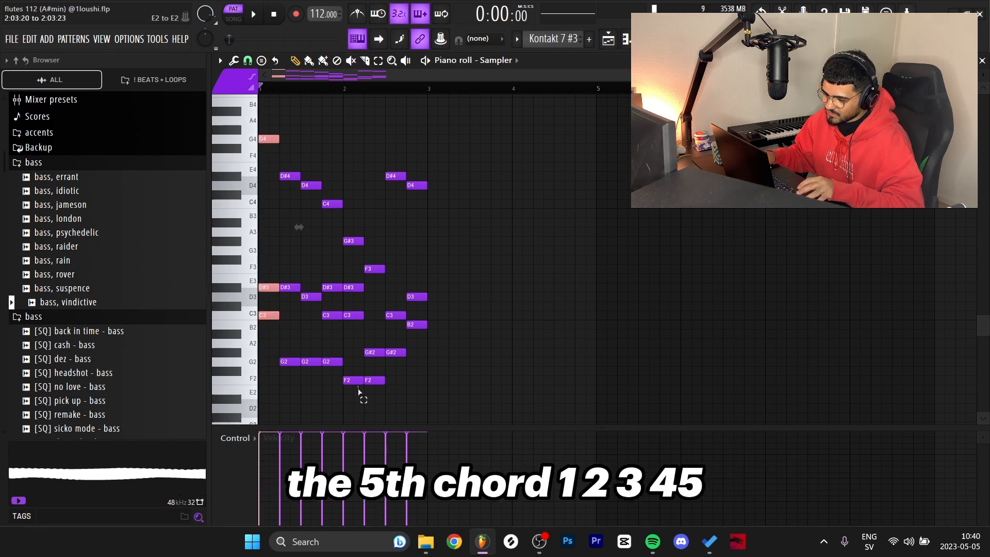
{"action": "left_click_drag", "start_coordinate": [360, 392], "coordinate": [351, 239]}
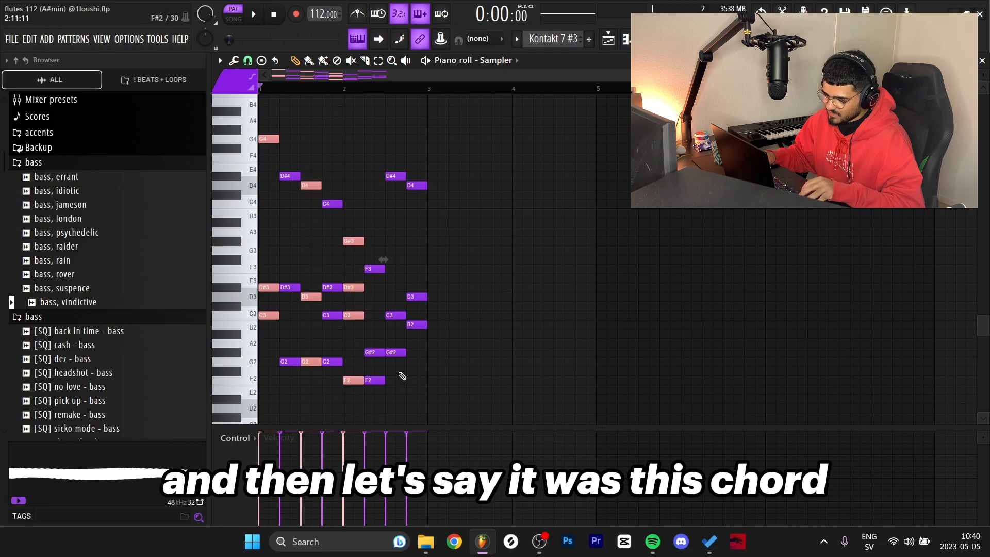
{"action": "left_click_drag", "start_coordinate": [398, 376], "coordinate": [403, 152]}
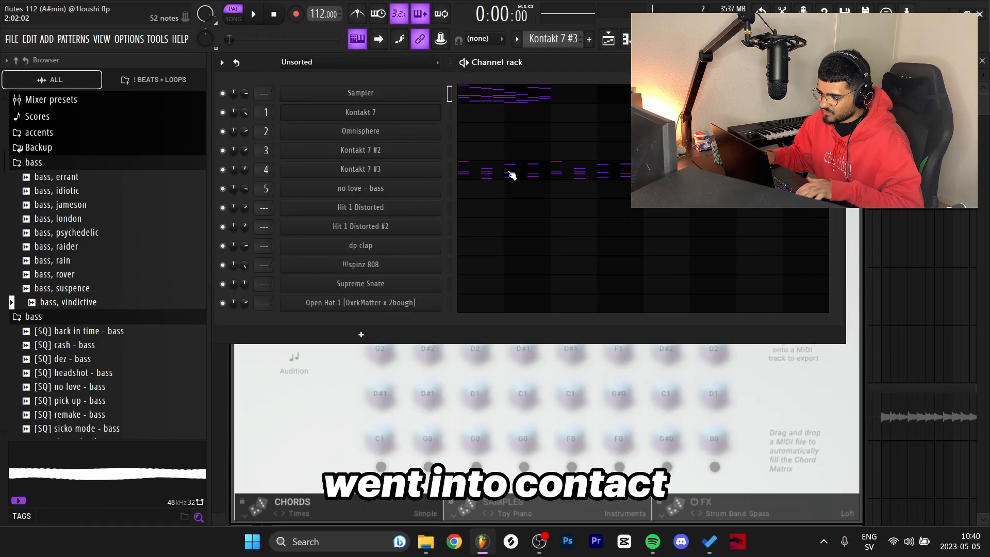
- Paste the copied chords into the Kontakt 7 #3 piano roll, raised three octaves, and compare them with the existing chords
{"action": "left_click", "coordinate": [511, 175]}
{"action": "key", "text": "ctrl+v"}
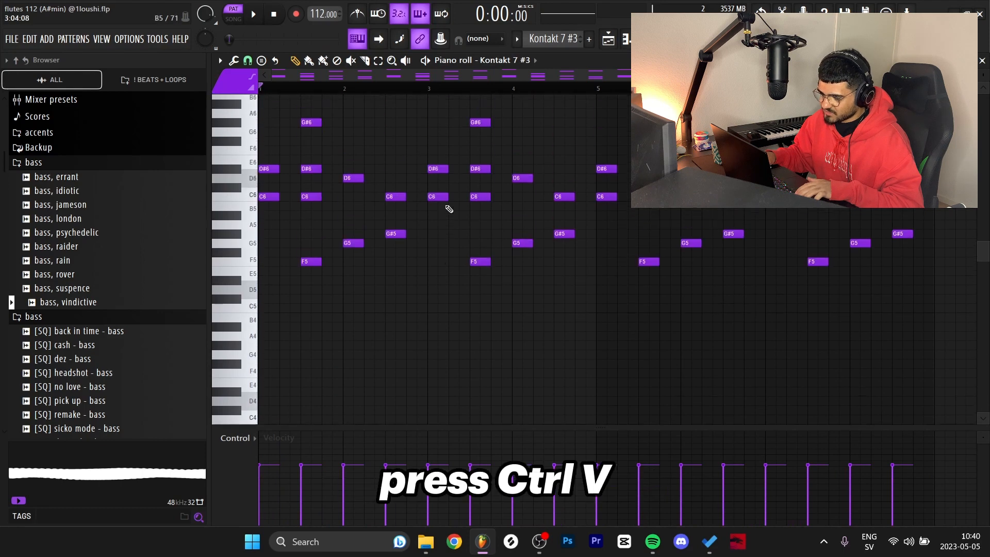
{"action": "scroll", "coordinate": [445, 203], "scroll_direction": "up", "scroll_amount": 2}
{"action": "scroll", "coordinate": [402, 323], "scroll_direction": "up", "scroll_amount": 3}
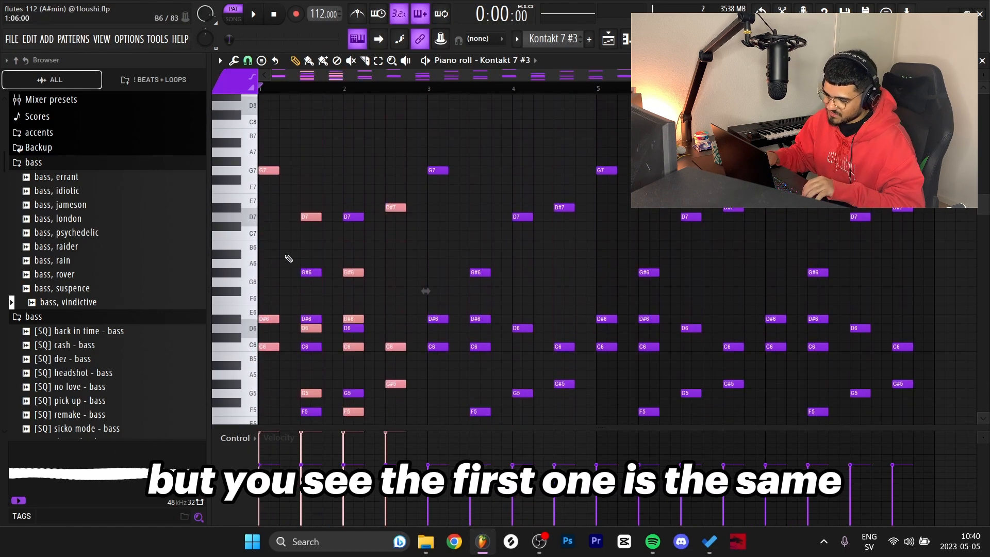
{"action": "scroll", "coordinate": [309, 248], "scroll_direction": "down", "scroll_amount": 2}
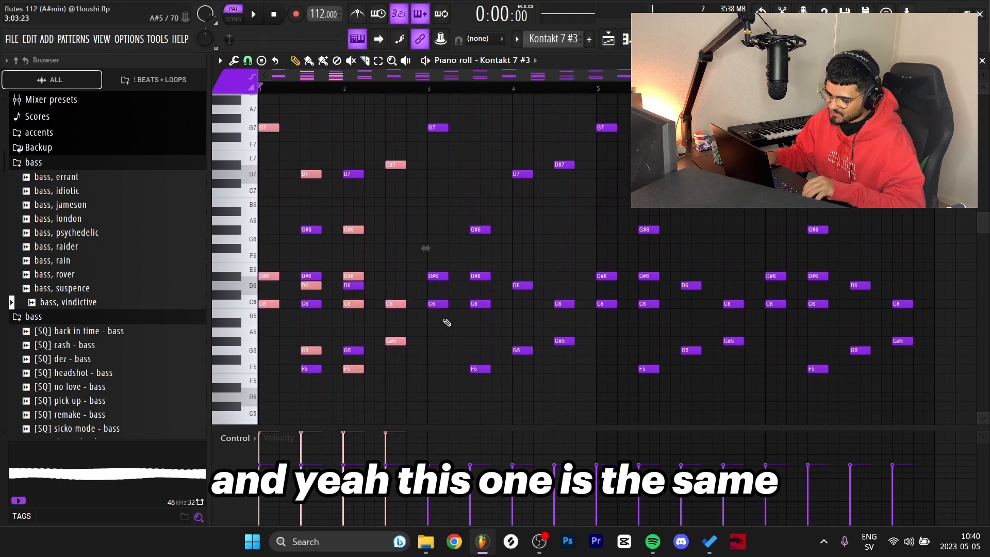
{"action": "scroll", "coordinate": [433, 309], "scroll_direction": "down", "scroll_amount": 4}
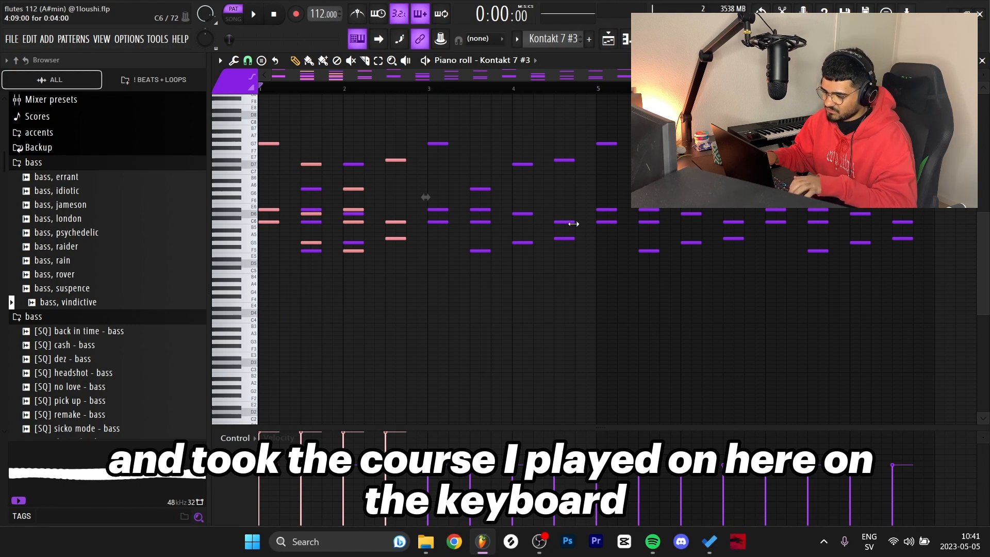
- Undo the pasted chords and play the Kontakt 7 #3 pattern
{"action": "key", "text": "ctrl+z"}
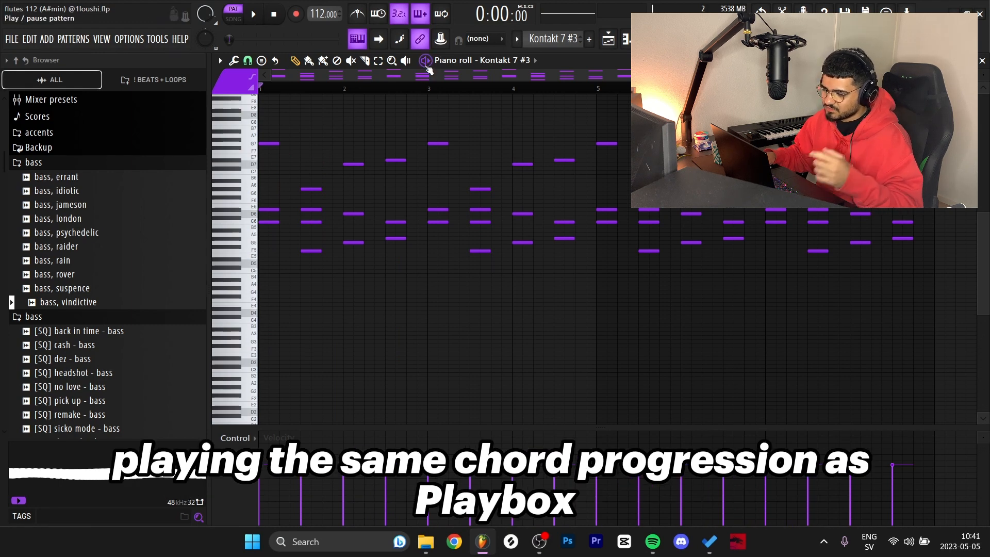
{"action": "key", "text": "space"}
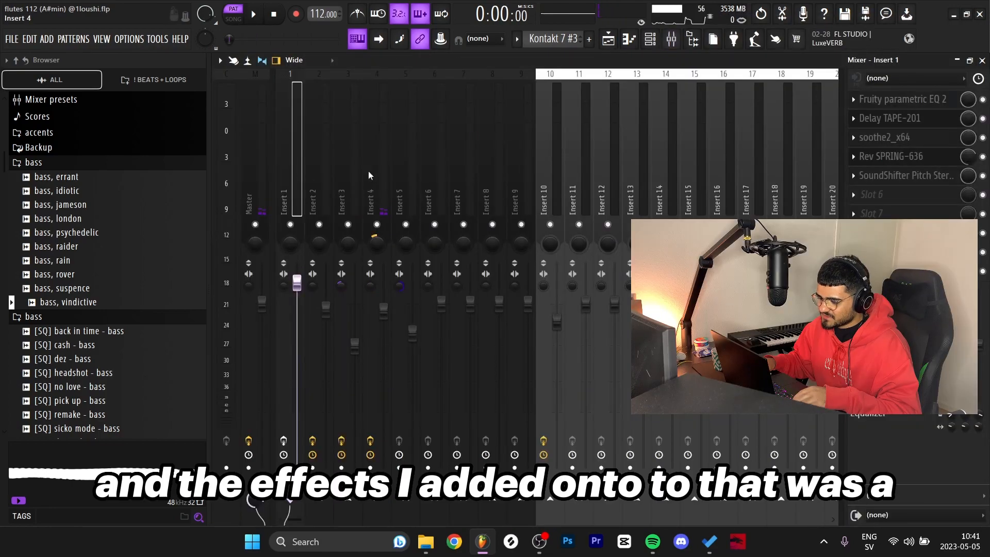
- Review the effects chain on mixer Insert 4, including Fruity parametric EQ 2, and compare it with Insert 1
{"action": "left_click", "coordinate": [369, 172]}
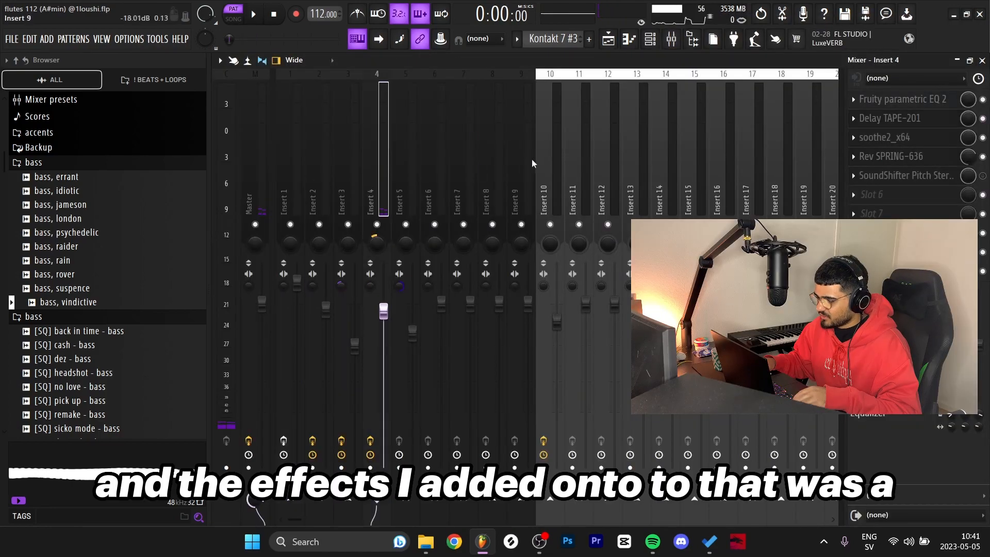
{"action": "left_click", "coordinate": [902, 100]}
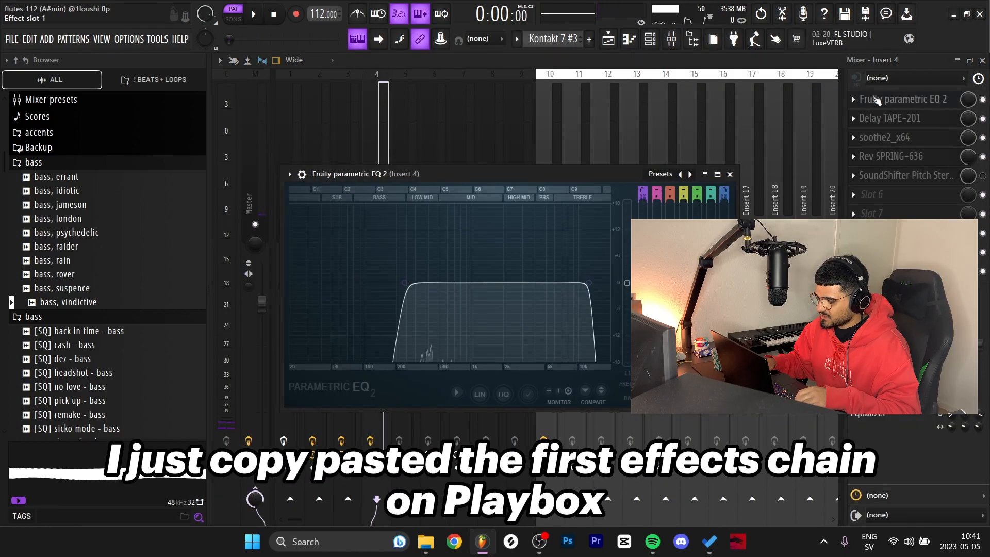
{"action": "left_click", "coordinate": [403, 114]}
{"action": "left_click", "coordinate": [385, 121]}
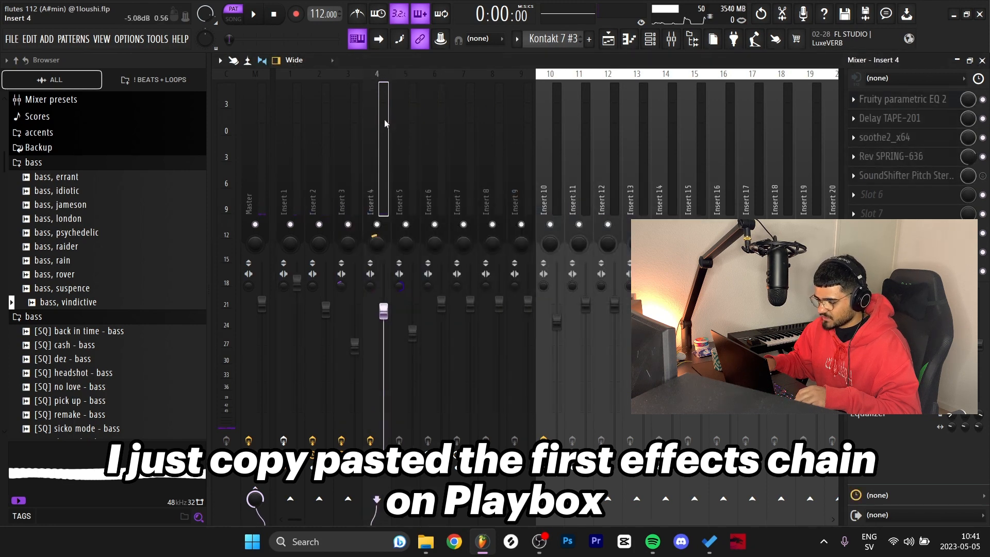
{"action": "left_click", "coordinate": [286, 147]}
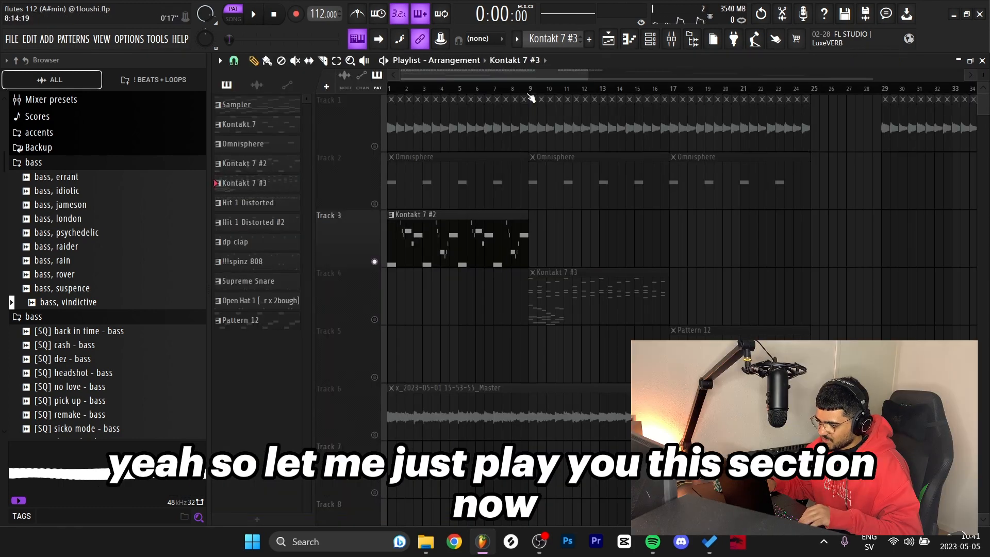
- Play the arrangement's second section from bar 9
{"action": "key", "text": "space"}
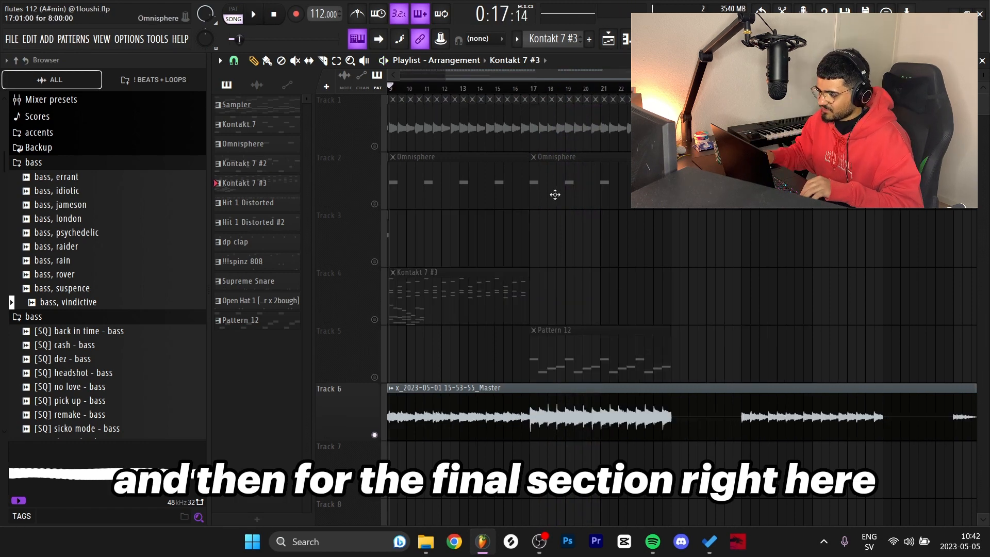
- Open Pattern 12 from the final section at bar 17 and show its no love - bass sampler settings
{"action": "left_click_drag", "start_coordinate": [689, 126], "coordinate": [537, 126]}
{"action": "left_click", "coordinate": [572, 191], "text": "ctrl"}
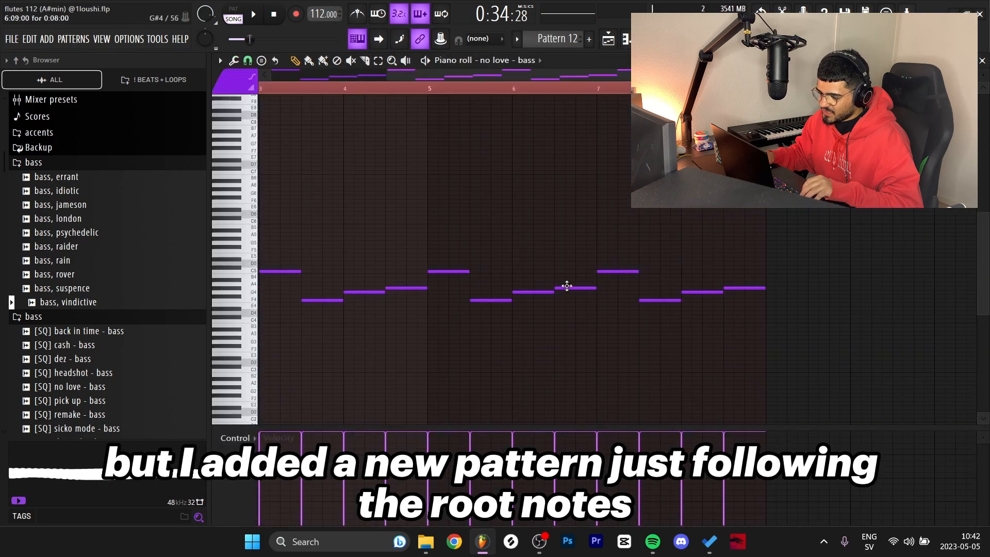
{"action": "key", "text": "F6"}
{"action": "left_click", "coordinate": [400, 193]}
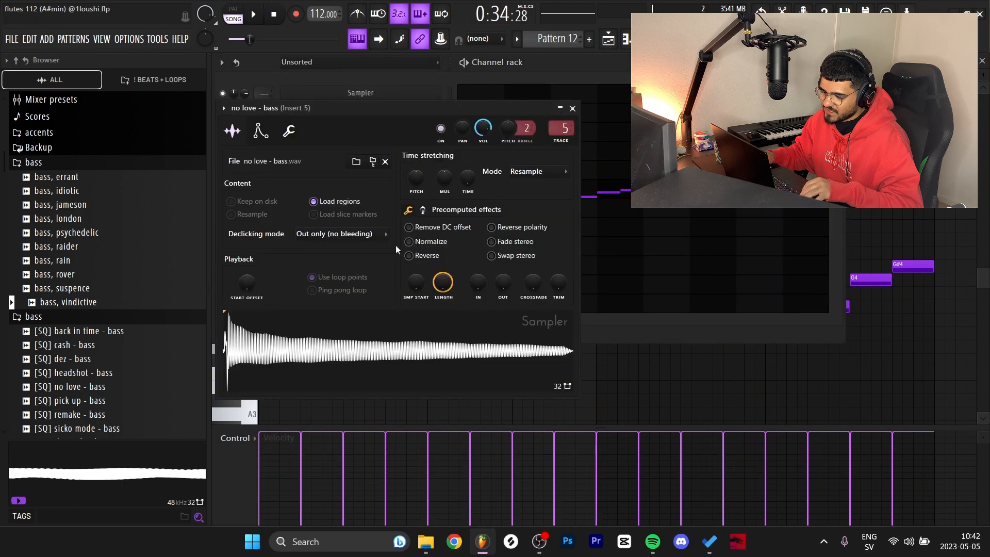
- Browse the bass one-shot samples for the no love - bass source kit, including the Chaos Theory - One Shots bass folder
{"action": "scroll", "coordinate": [132, 327], "scroll_direction": "down", "scroll_amount": 5}
{"action": "left_click", "coordinate": [126, 266]}
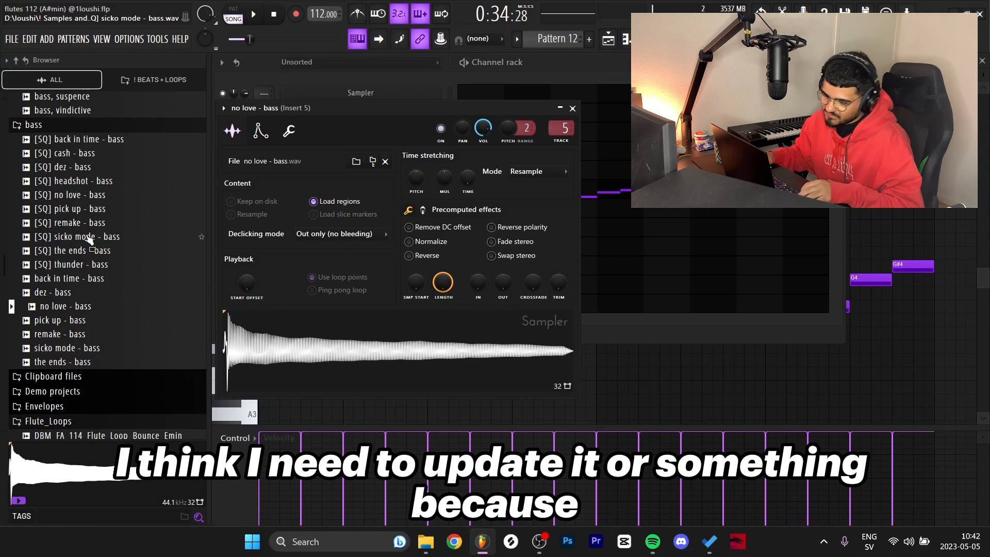
{"action": "scroll", "coordinate": [88, 239], "scroll_direction": "up", "scroll_amount": 2}
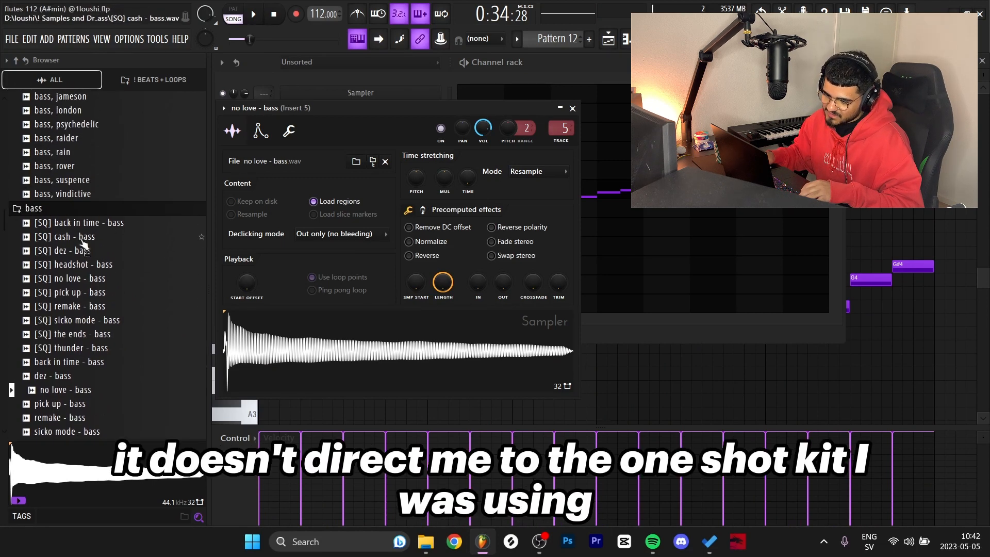
{"action": "scroll", "coordinate": [83, 243], "scroll_direction": "up", "scroll_amount": 5}
{"action": "scroll", "coordinate": [56, 274], "scroll_direction": "down", "scroll_amount": 3}
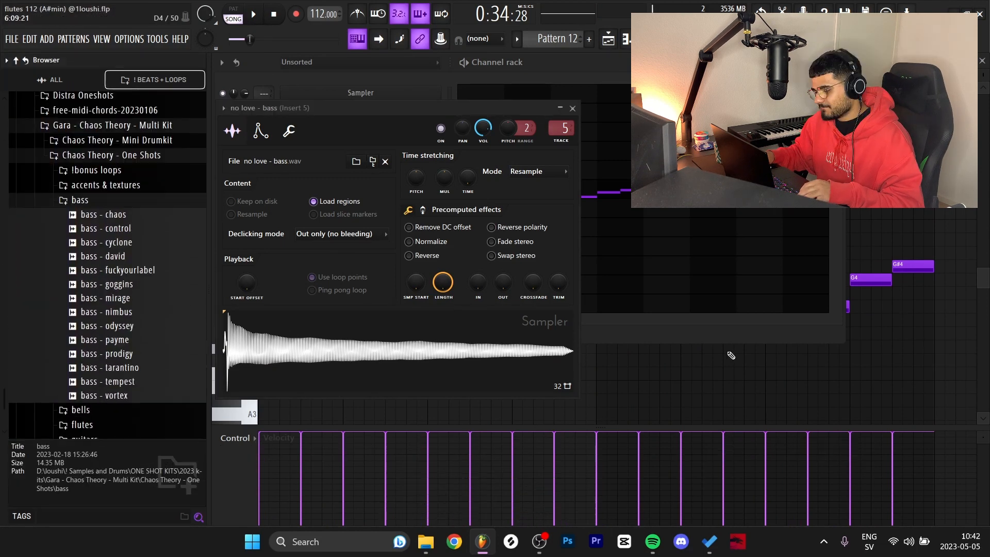
- Show the no love - bass notes in the piano roll and play the arrangement's section from bar 17
{"action": "right_click", "coordinate": [722, 365]}
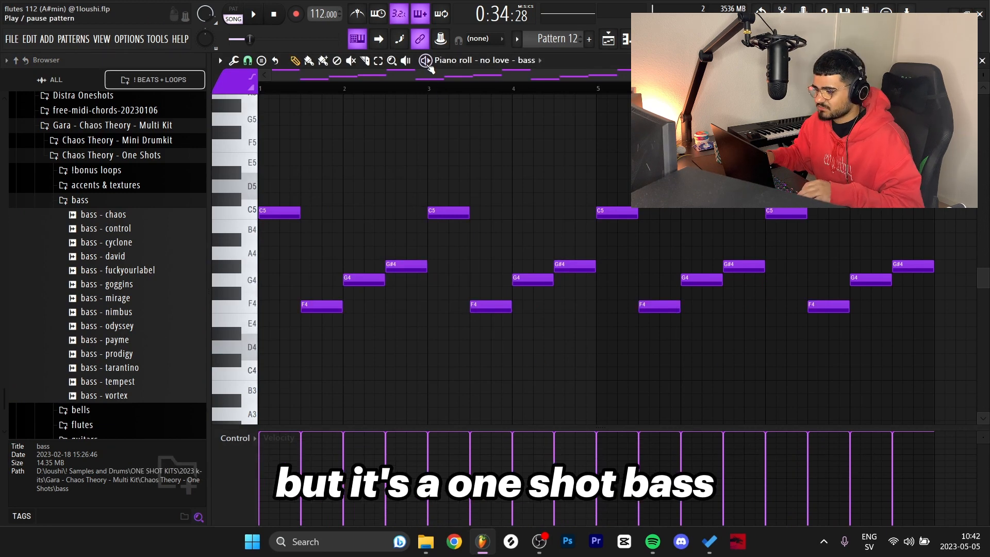
{"action": "key", "text": "space"}
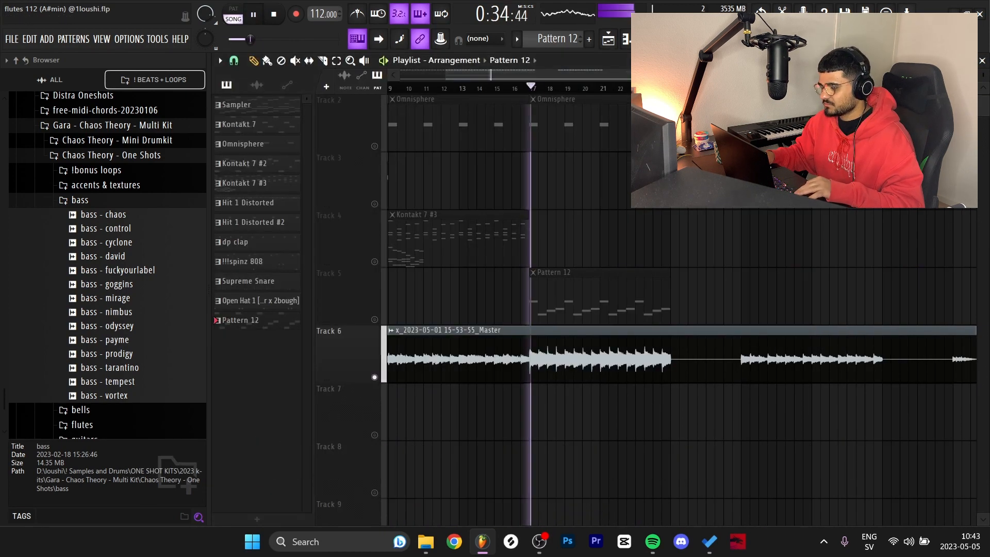
{"action": "key", "text": "space"}
{"action": "right_click", "coordinate": [716, 178], "text": "ctrl"}
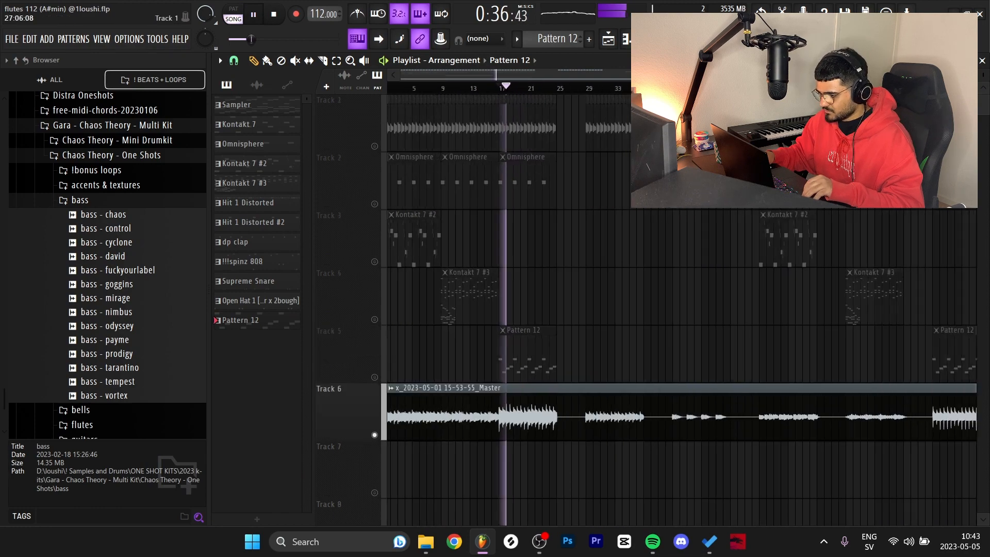